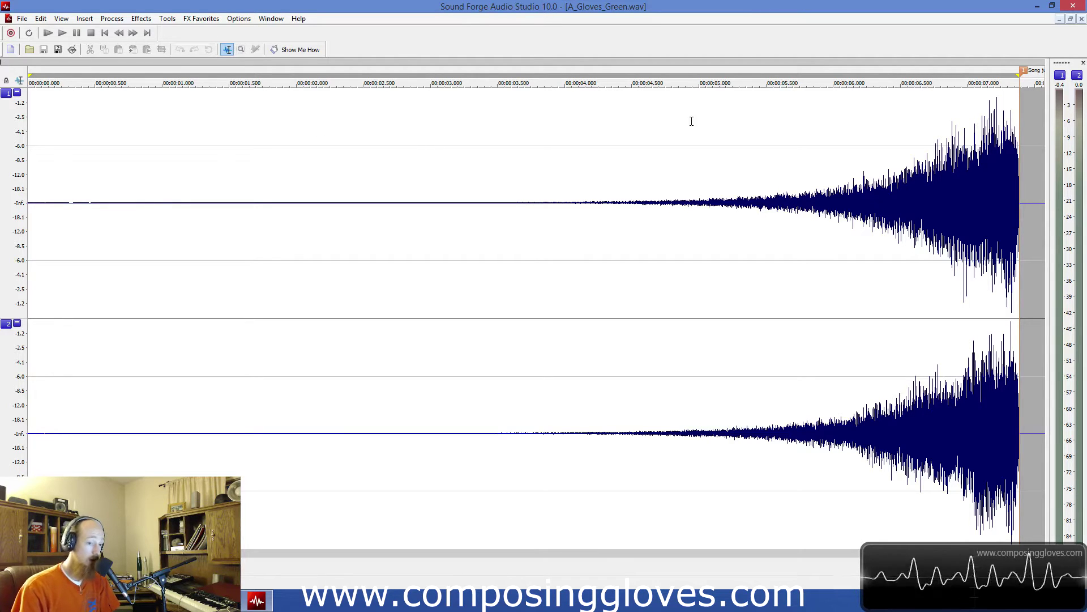
Step: Play A_Gloves_Green.wav from the beginning to hear its roughly 7-second swell
key("space")
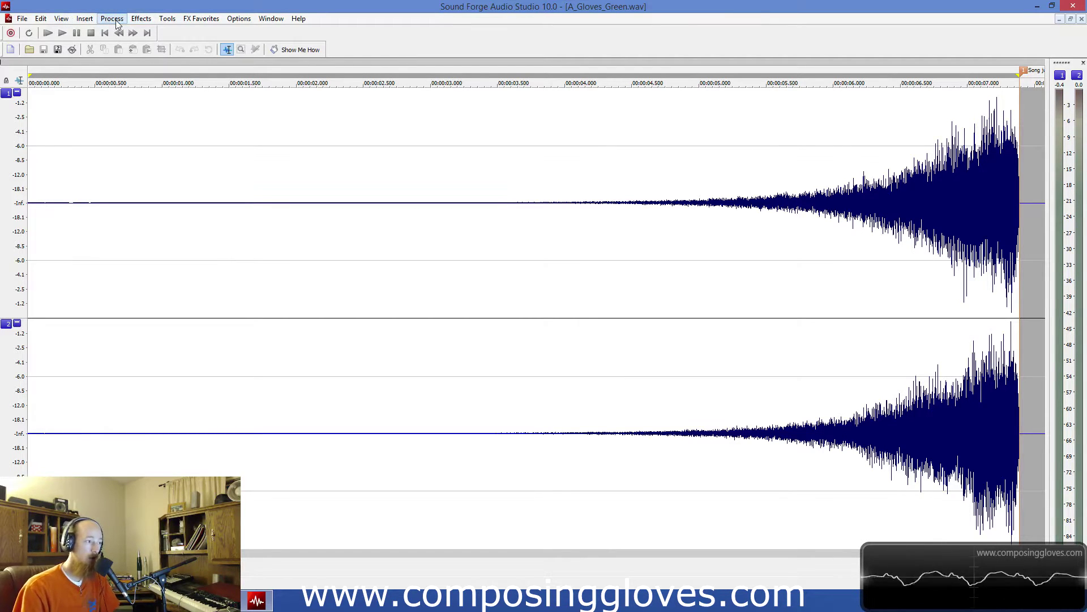
Step: Open Process > Bit-Depth Converter, showing 32 (IEEE Float) and Highpass Triangular, and move it aside
left_click(133, 19)
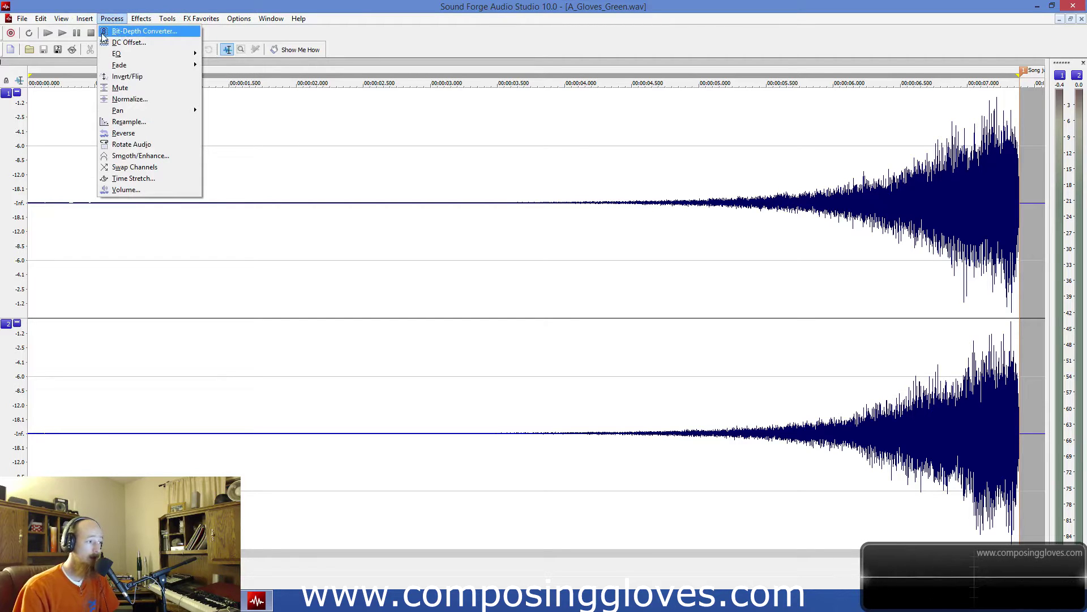
left_click(152, 36)
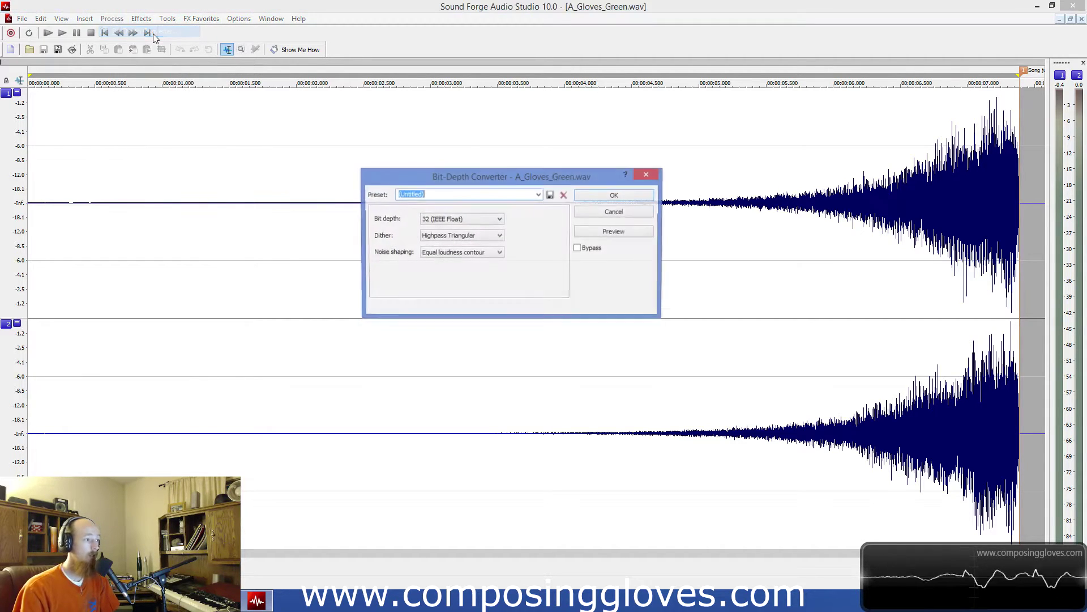
left_click_drag(457, 179, 319, 159)
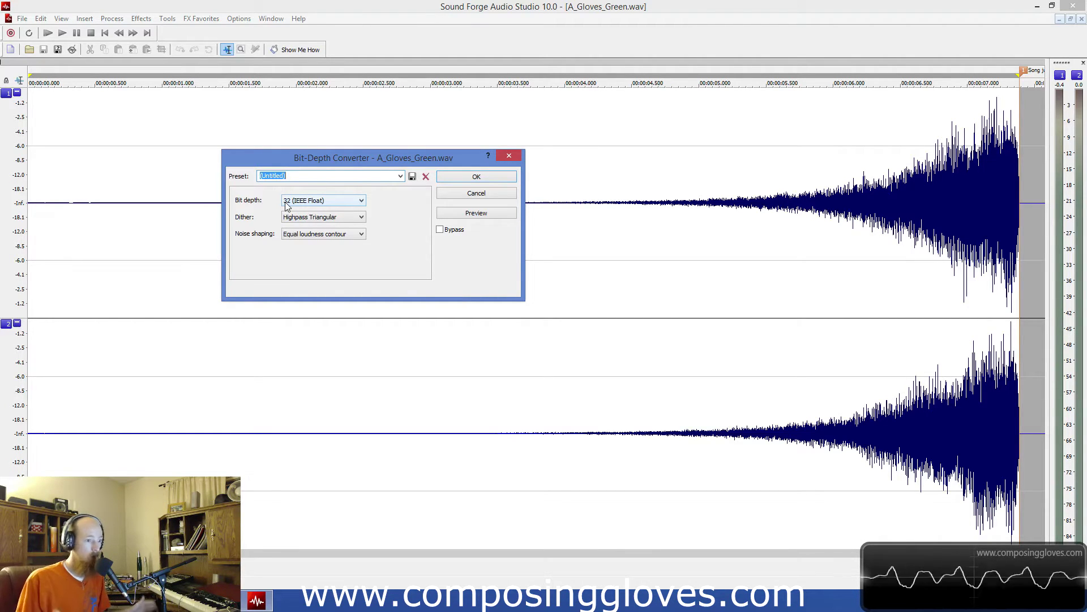
left_click_drag(364, 164, 424, 159)
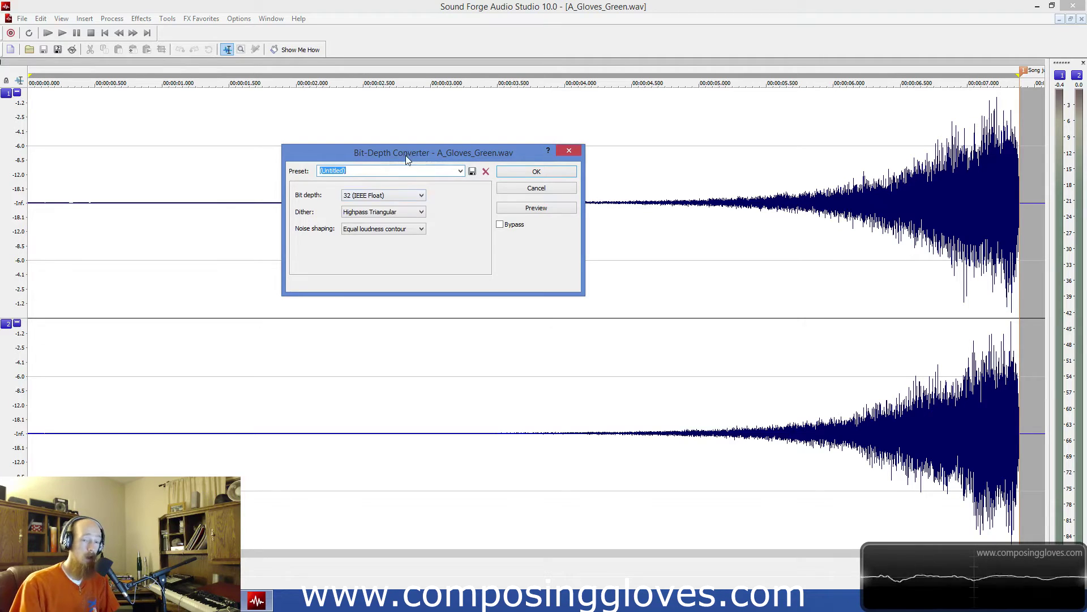
left_click_drag(428, 155, 482, 153)
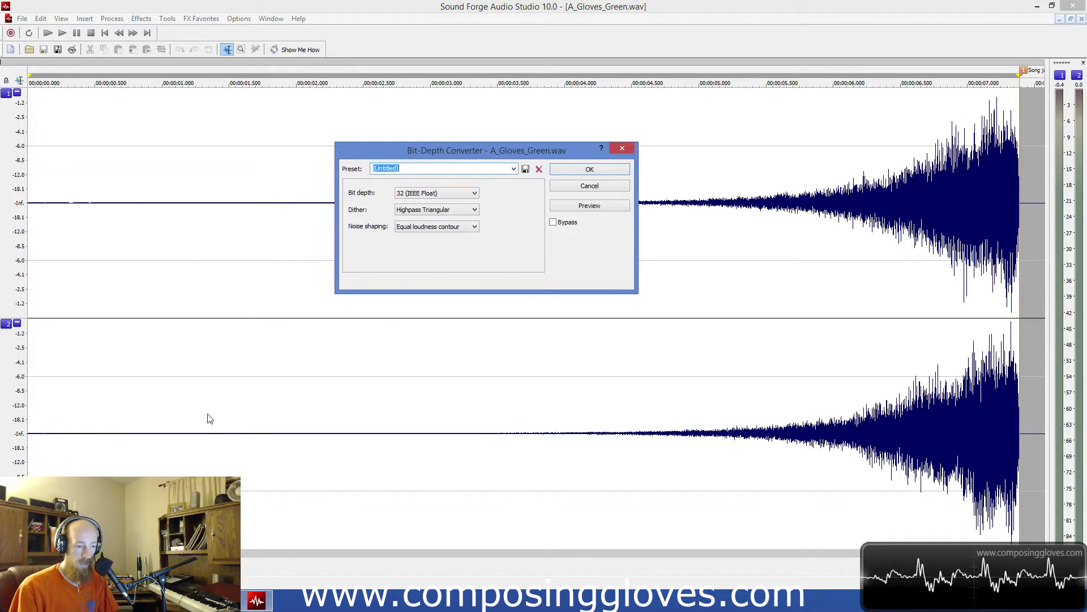
Step: Set the bit depth to 8 and preview the 8-bit Highpass Triangular conversion
left_click(457, 193)
left_click(451, 202)
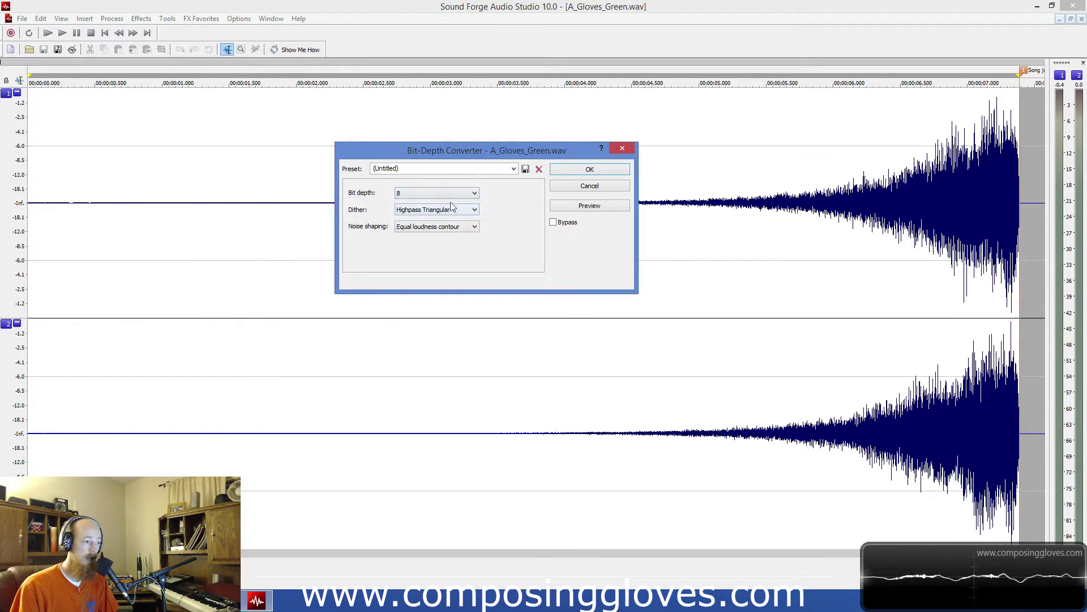
left_click_drag(467, 147, 399, 145)
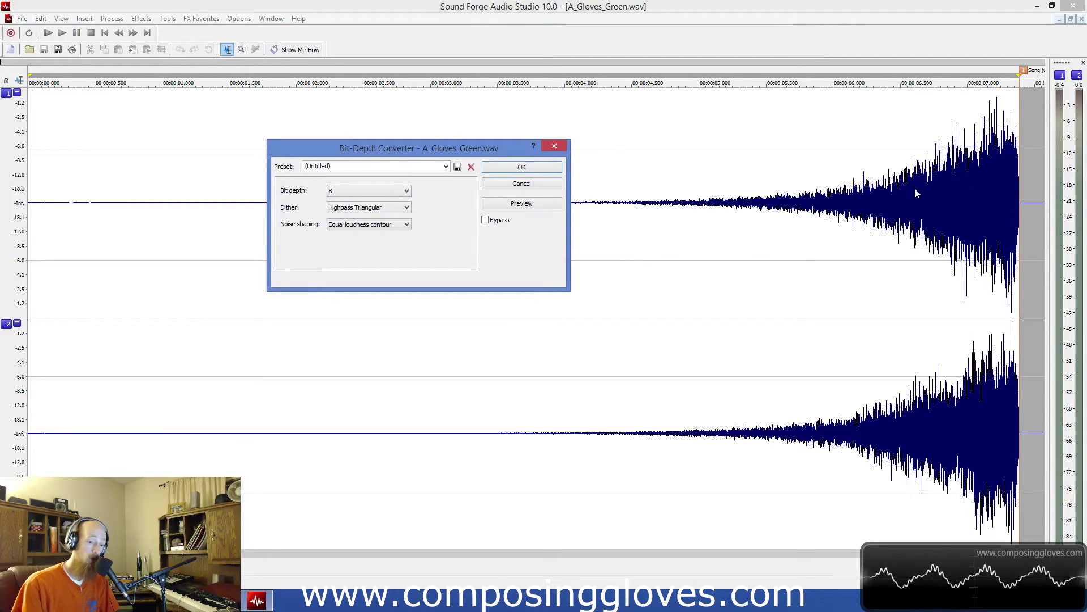
left_click_drag(377, 151, 392, 175)
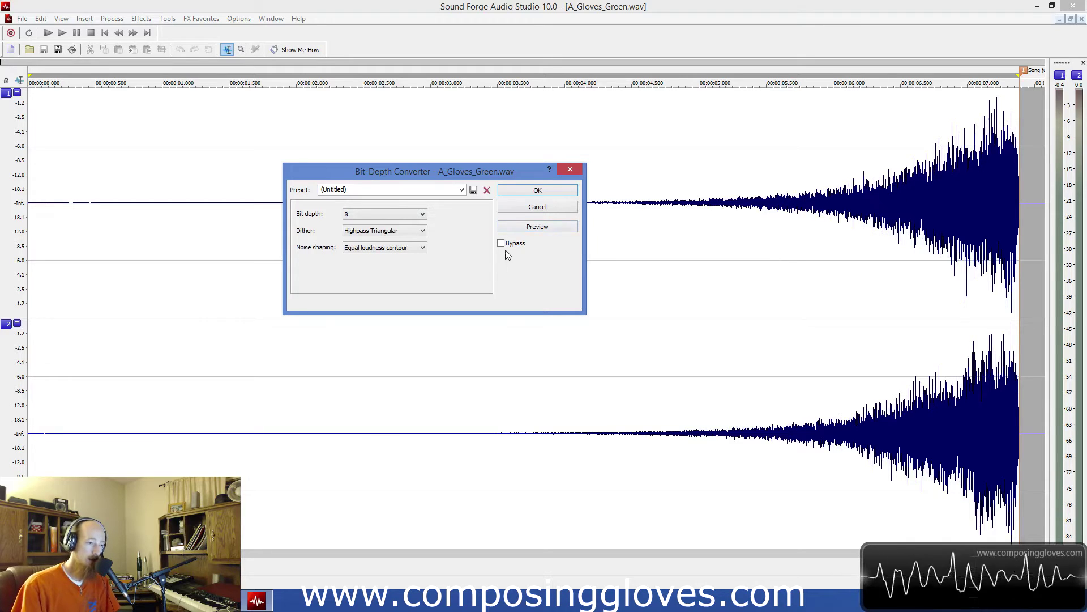
left_click(533, 230)
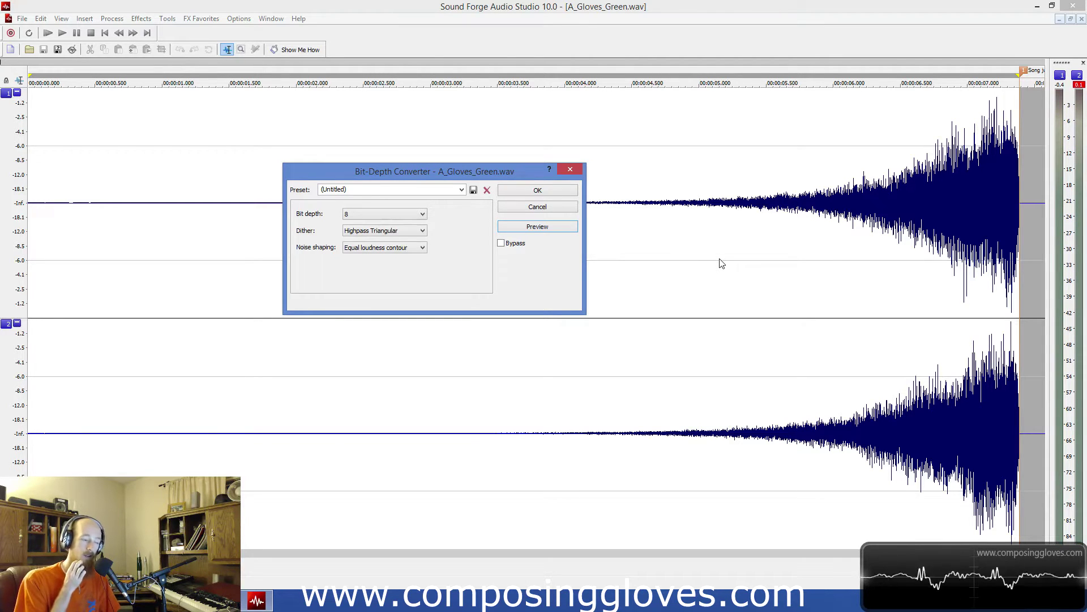
Step: Return the bit depth to 32 (IEEE Float)
left_click(388, 213)
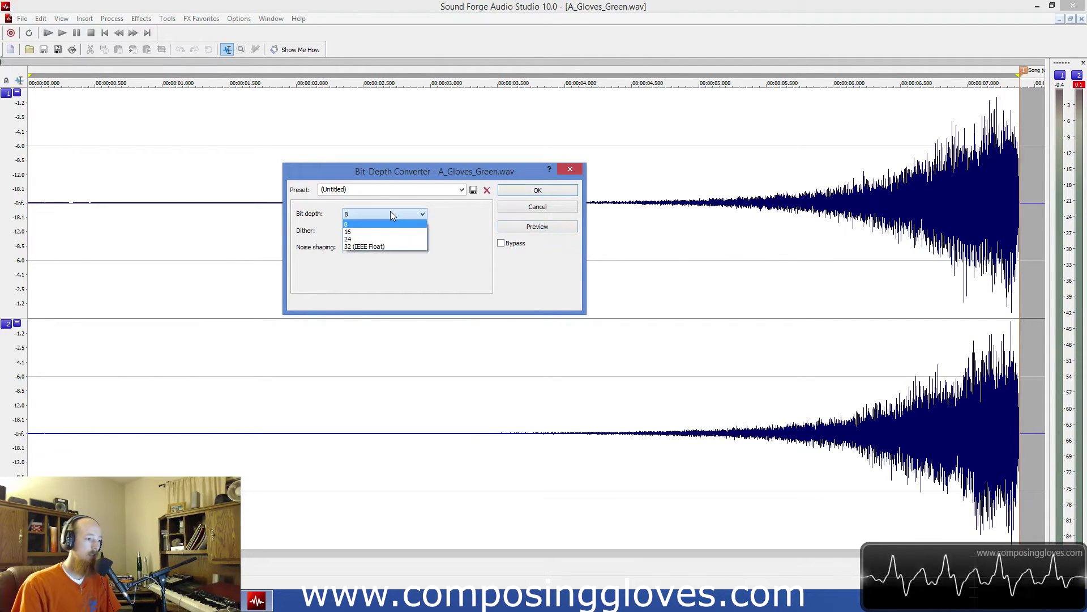
left_click(349, 248)
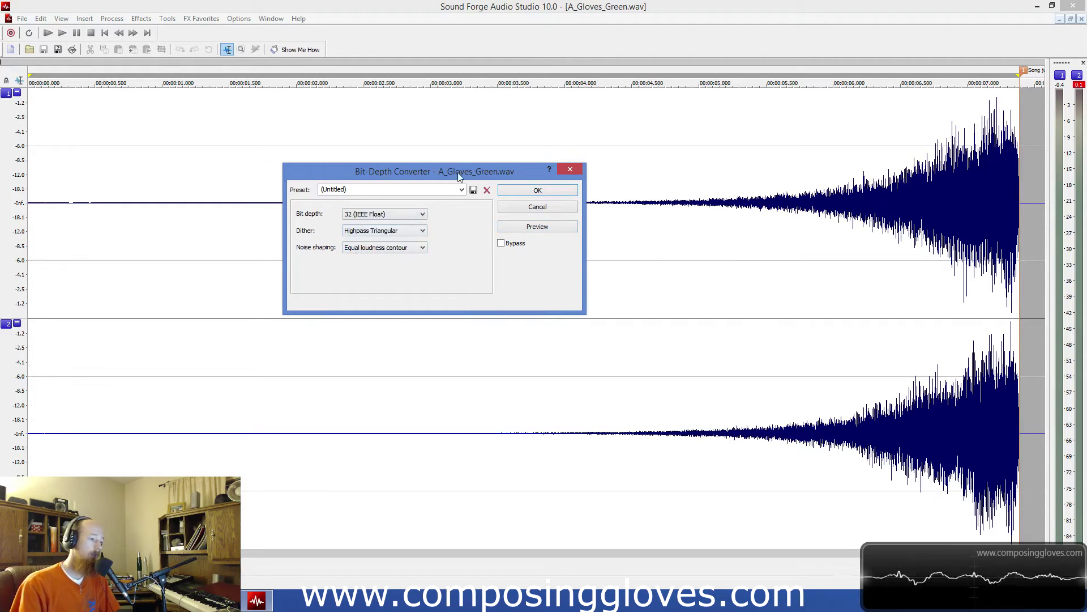
left_click_drag(458, 172, 485, 193)
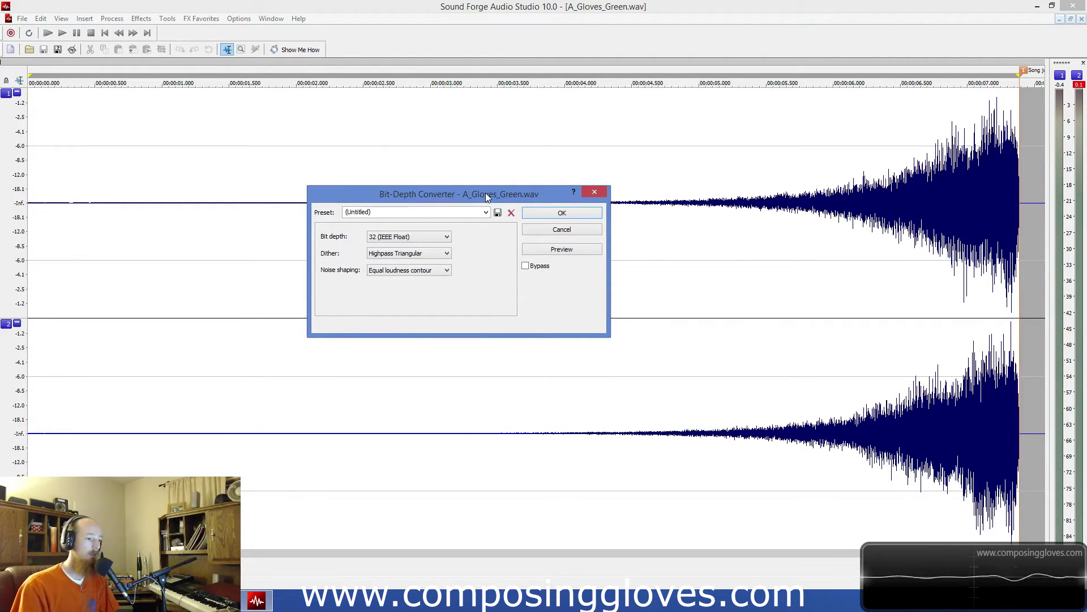
Step: Review the Dither and Noise shaping options, keeping Highpass Triangular and Equal loudness contour
left_click(422, 255)
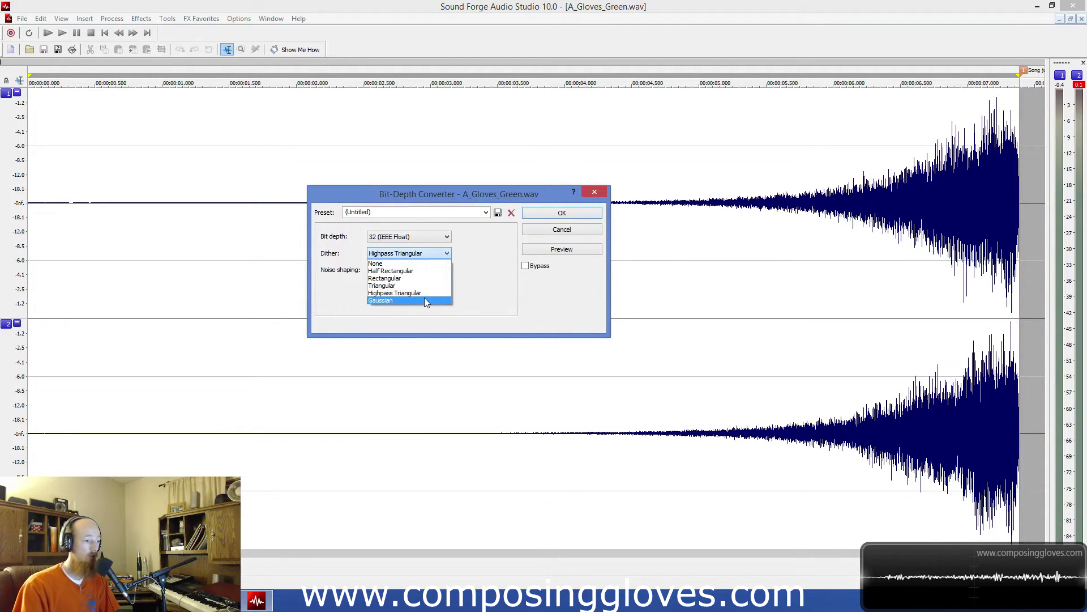
left_click(476, 300)
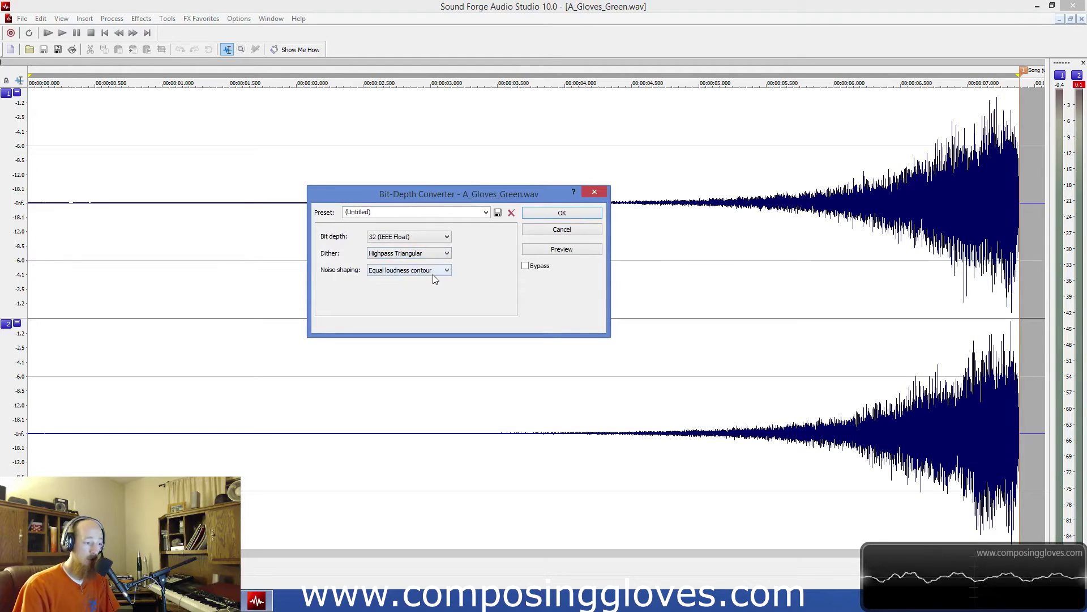
left_click(431, 276)
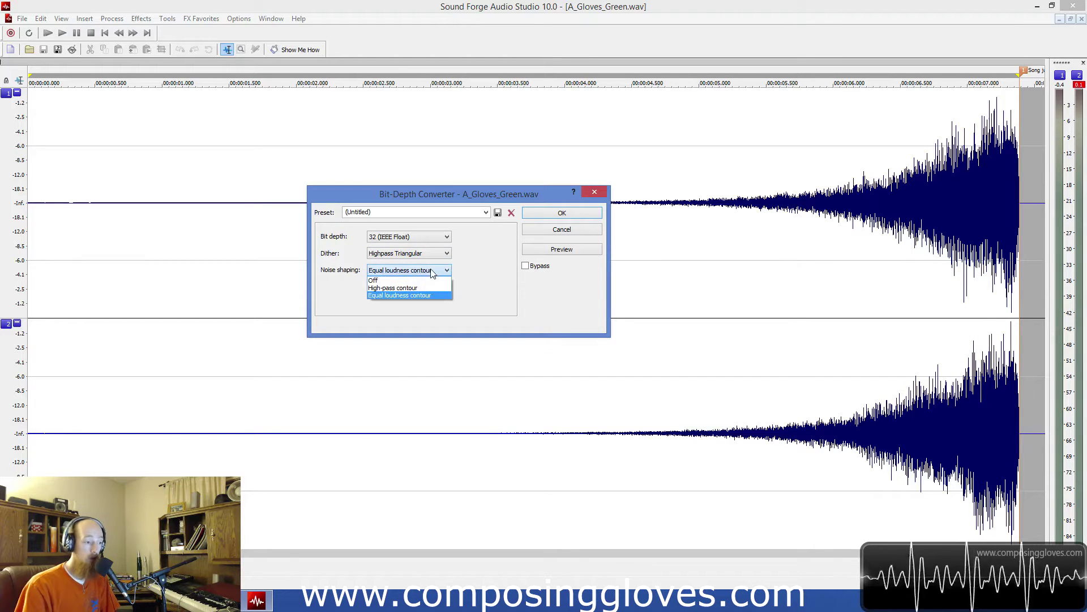
left_click(428, 280)
mouse_move(487, 193)
left_mouse_down()
mouse_move(525, 216)
mouse_move(478, 192)
left_mouse_up()
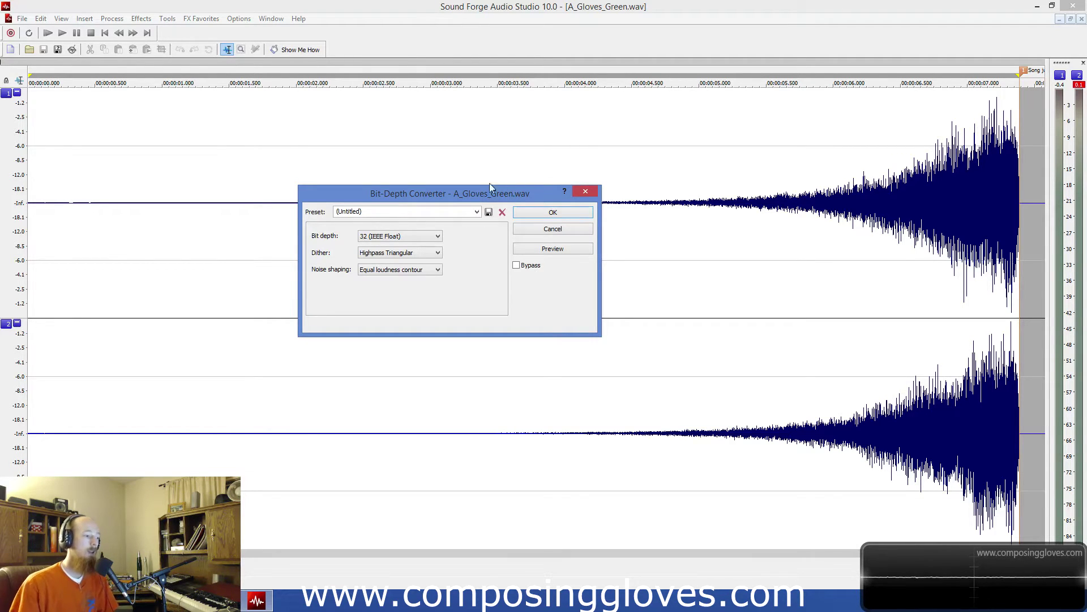
Step: Recheck the dither, noise shaping and bit depth lists, keeping 32 (IEEE Float) and Highpass Triangular
left_click(433, 254)
left_click(432, 253)
left_click(433, 270)
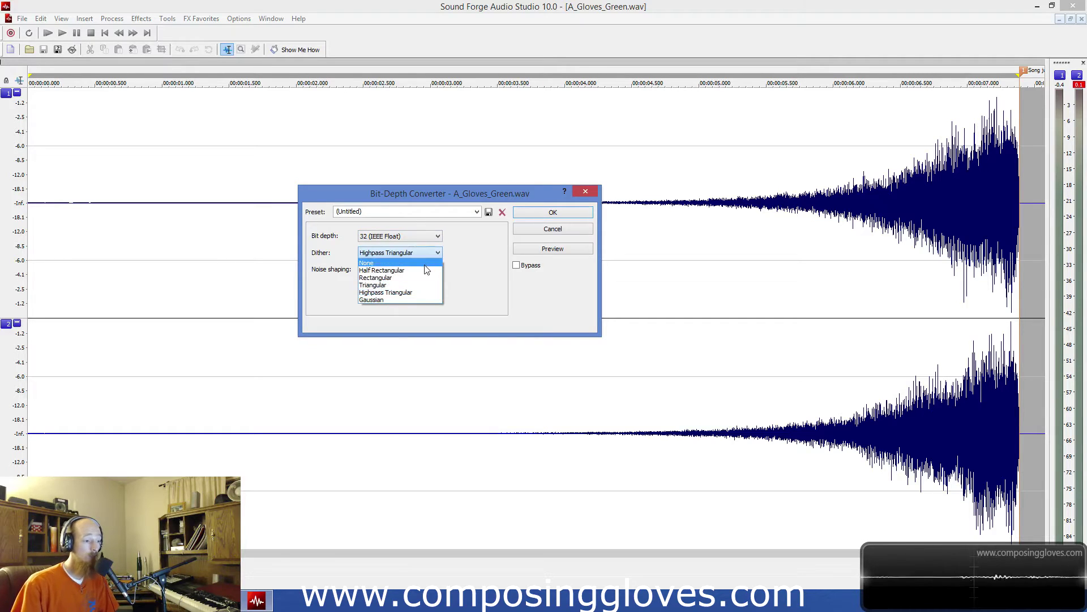
left_click(486, 251)
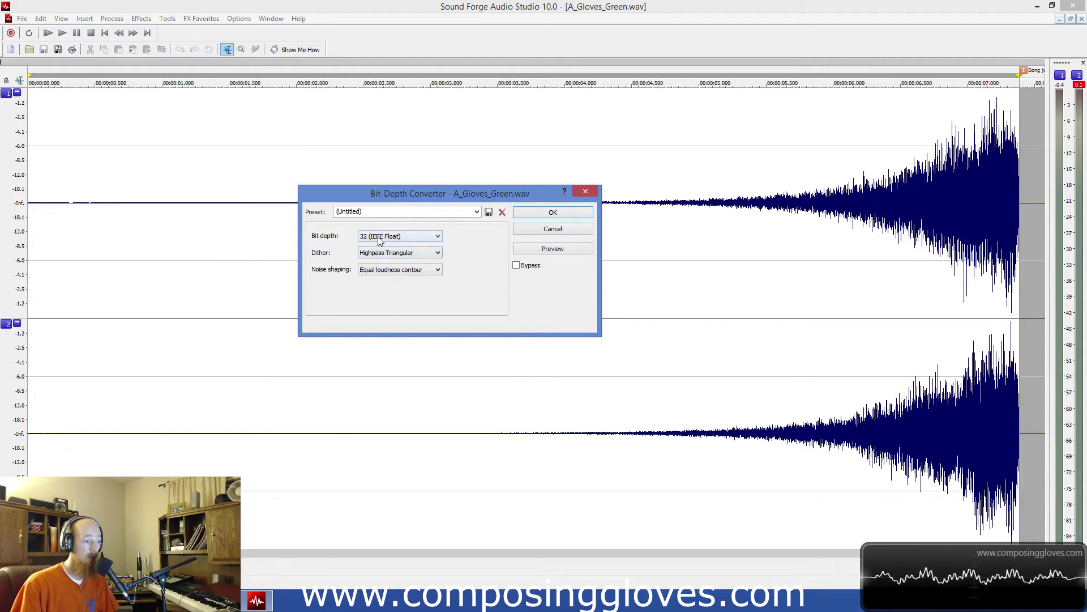
left_click(425, 238)
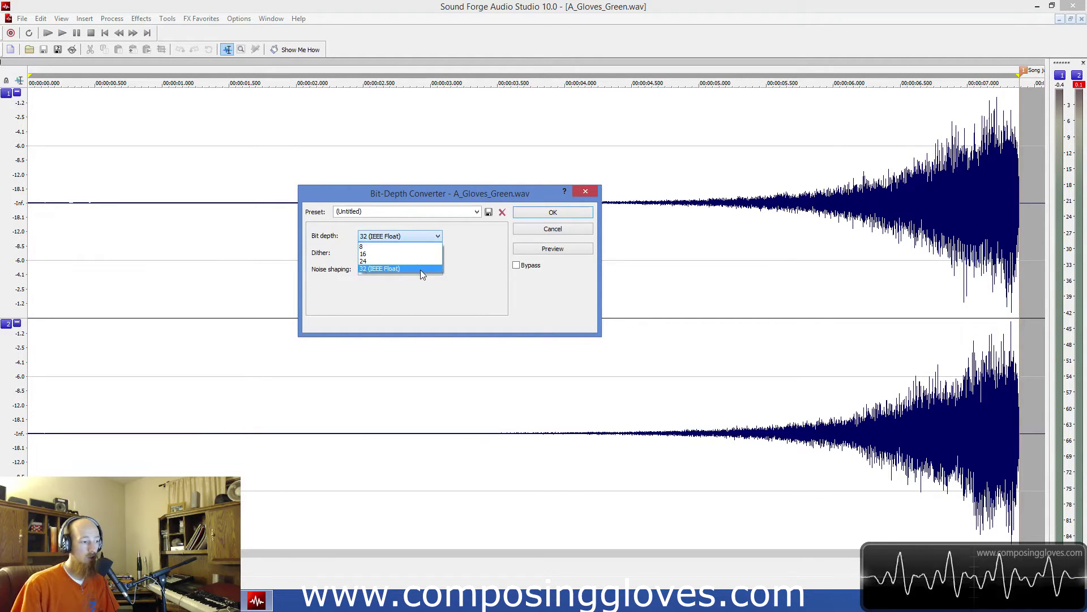
left_click(421, 269)
left_click(424, 255)
left_click(424, 256)
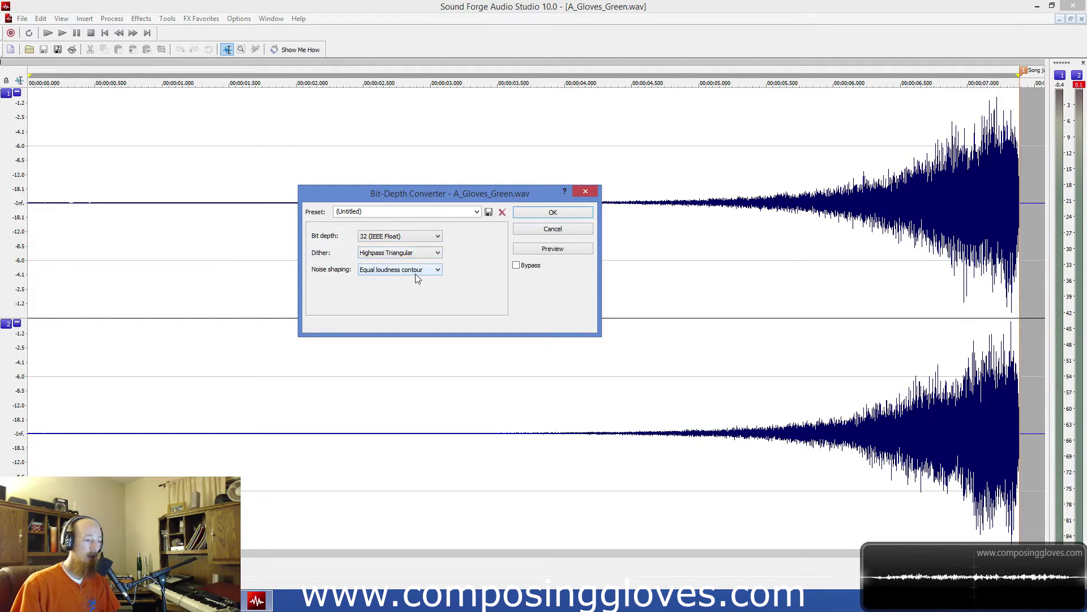
Step: Switch noise shaping to High-pass contour
left_click(416, 271)
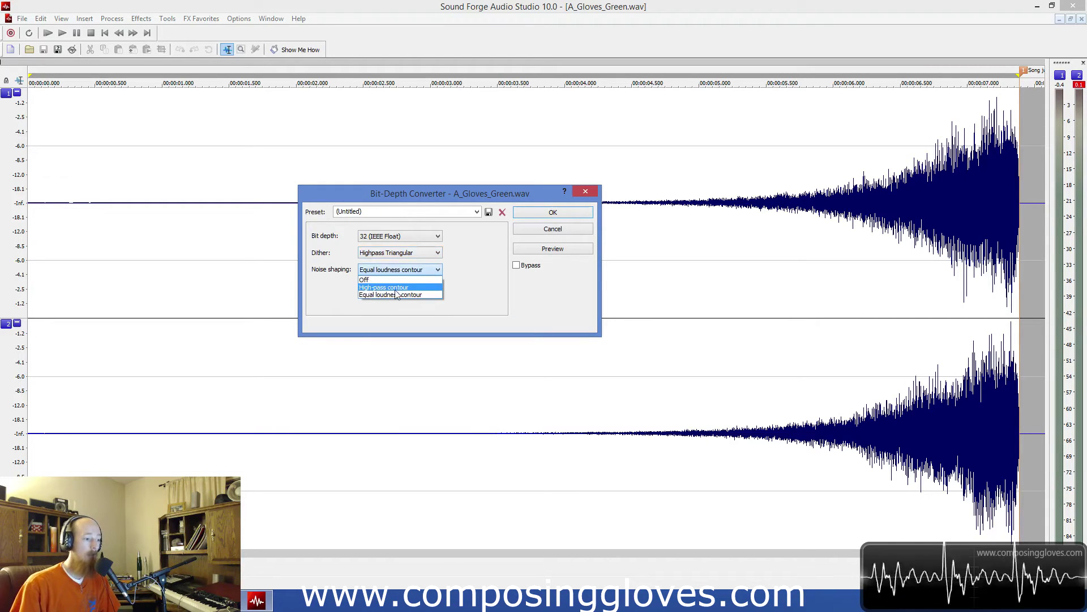
left_click(398, 288)
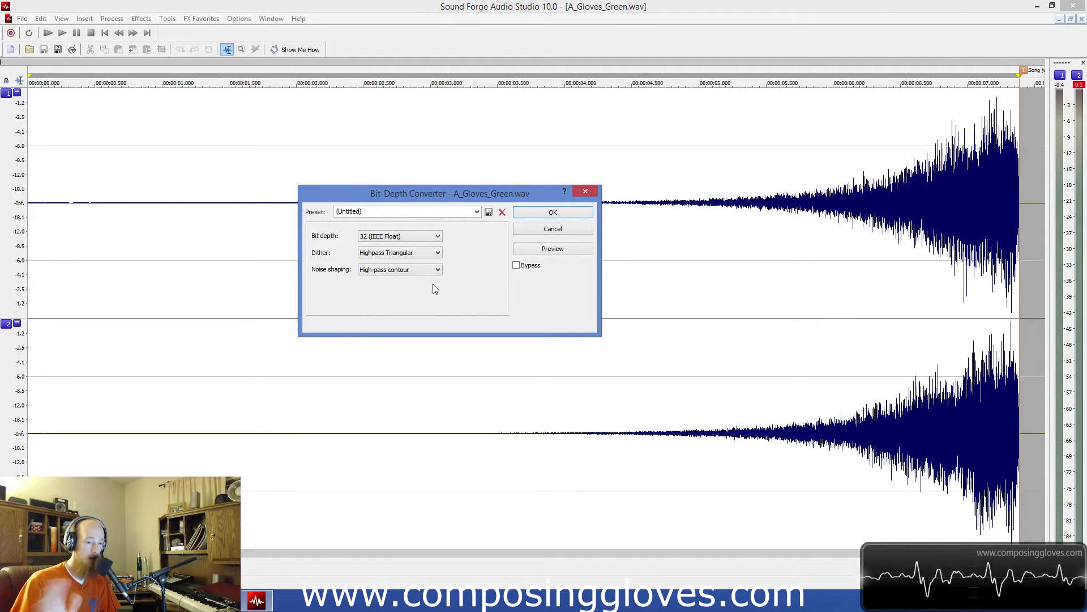
left_click_drag(500, 193, 504, 216)
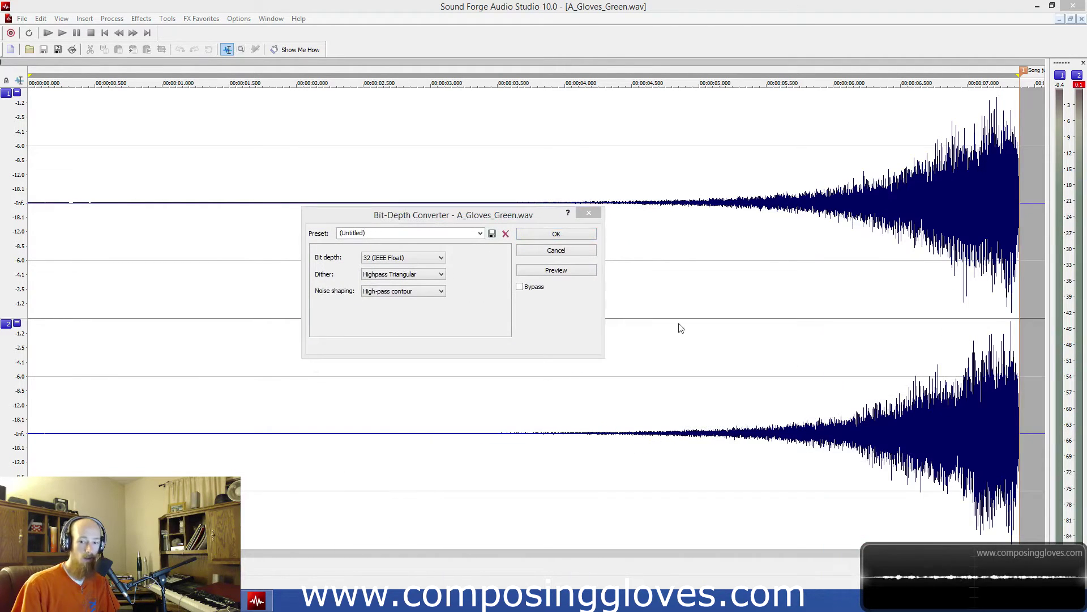
left_click_drag(471, 218, 593, 185)
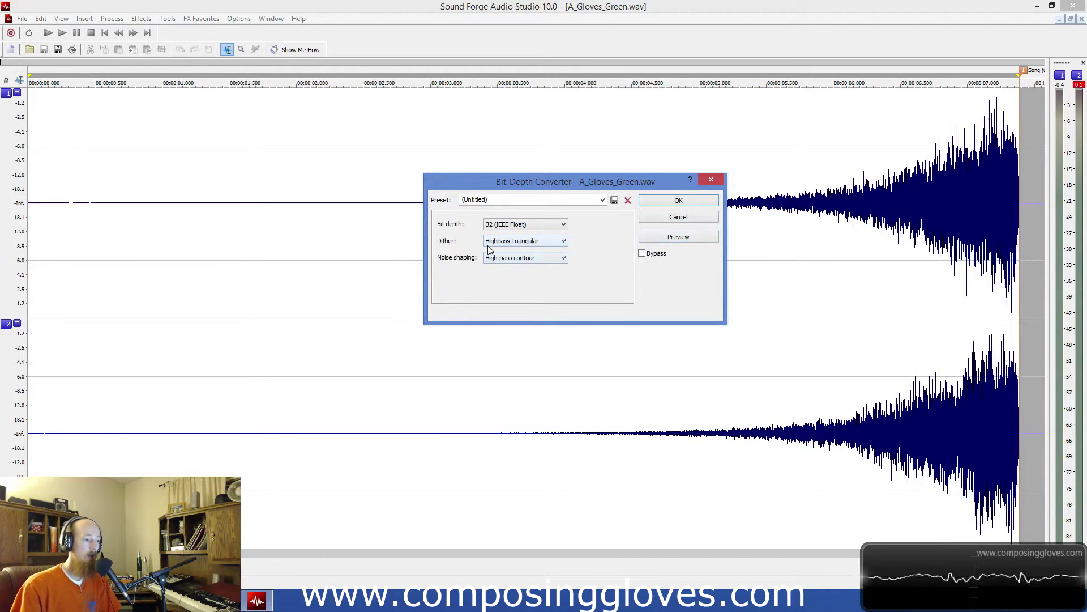
left_click(548, 242)
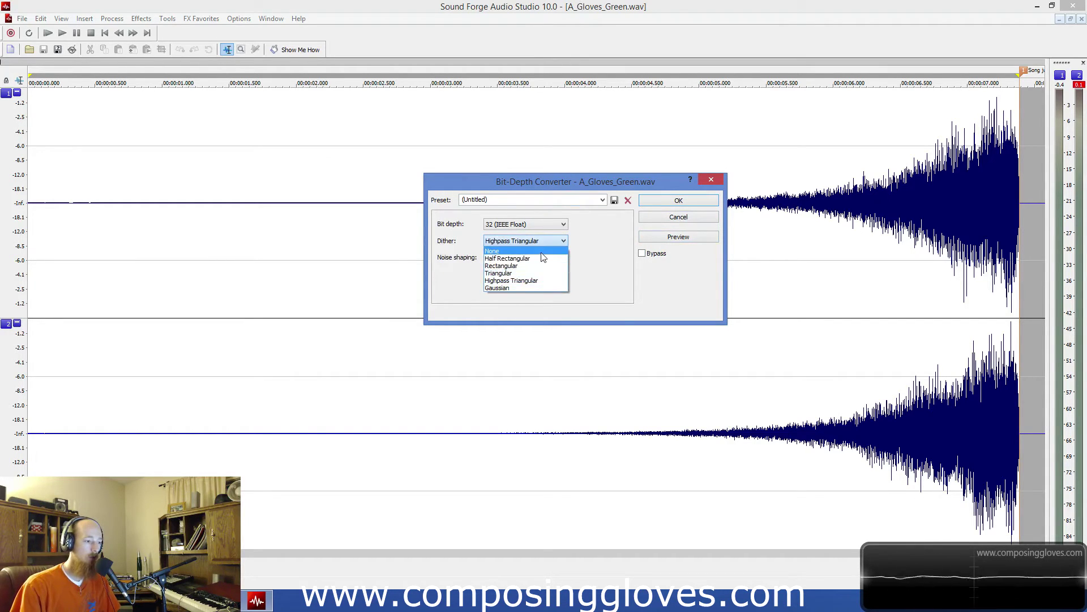
Step: Set dither to None and preview the undithered 32-bit float conversion
left_click(543, 251)
left_click_drag(556, 184, 464, 212)
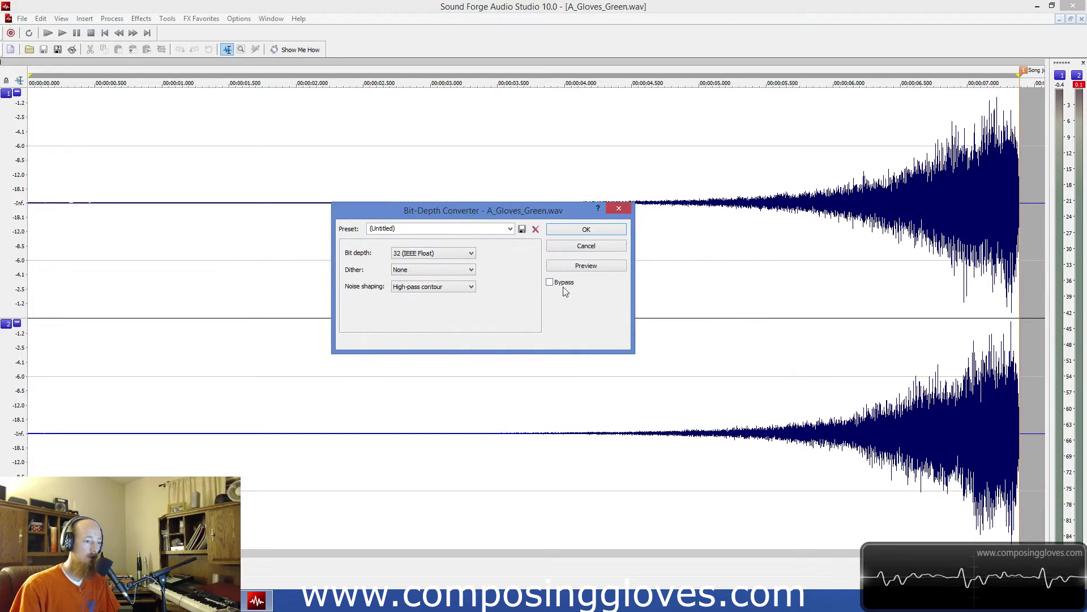
left_click(587, 266)
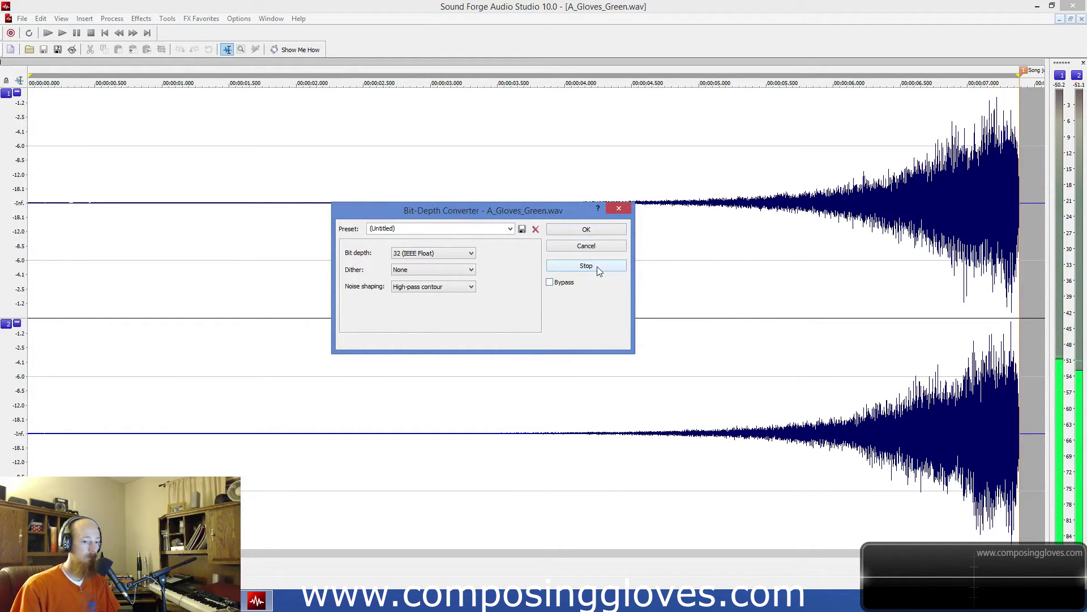
left_click(597, 266)
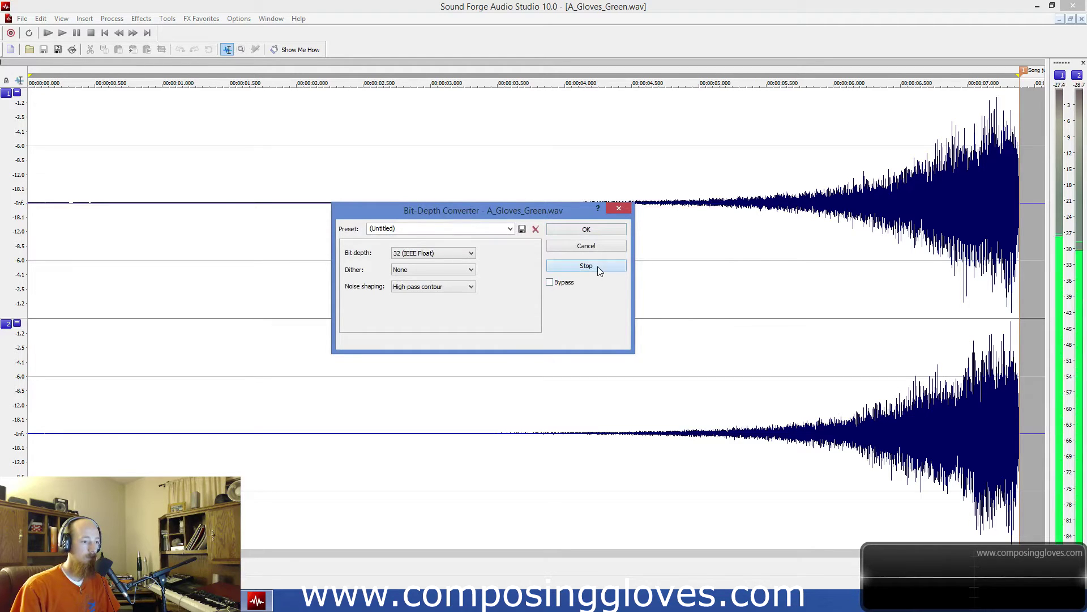
left_click_drag(479, 210, 487, 200)
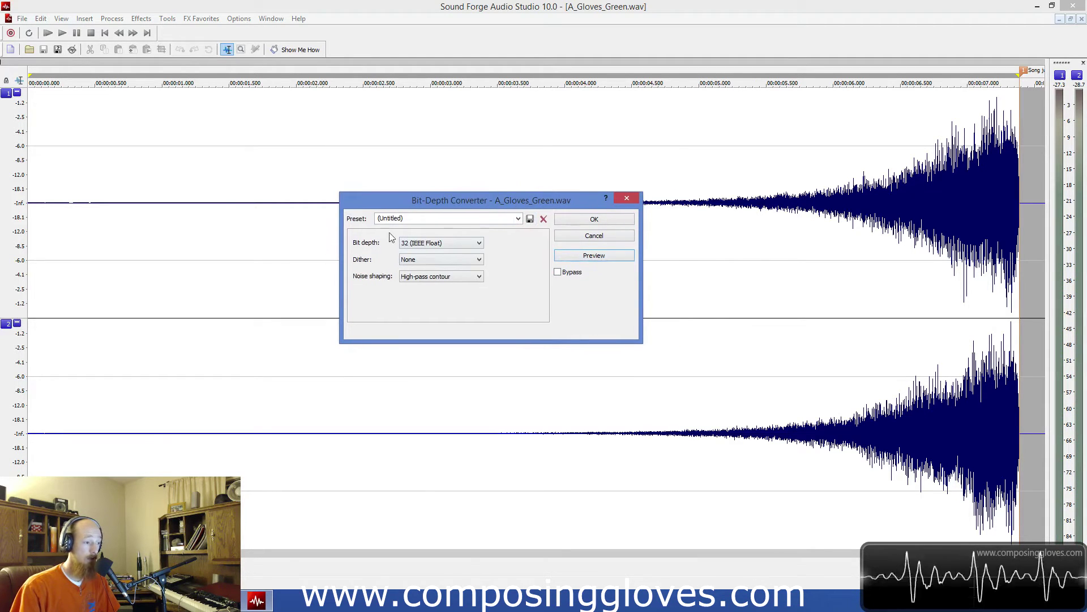
Step: Set dither to Half Rectangular and preview it, keeping the 32-bit float depth
left_click(464, 260)
left_click(452, 282)
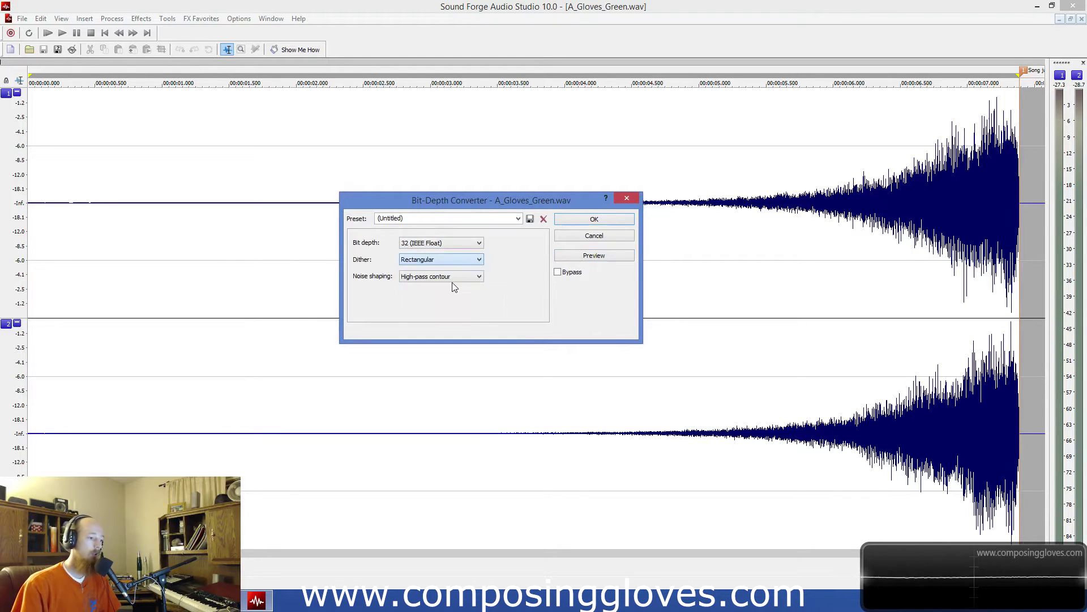
left_click(453, 259)
left_click(453, 279)
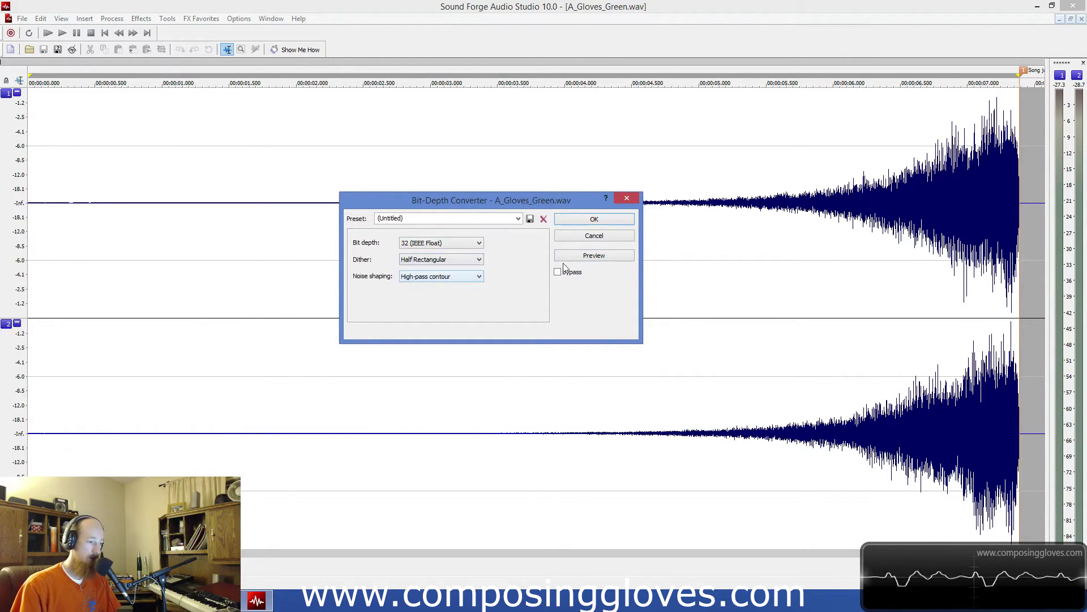
left_click(590, 261)
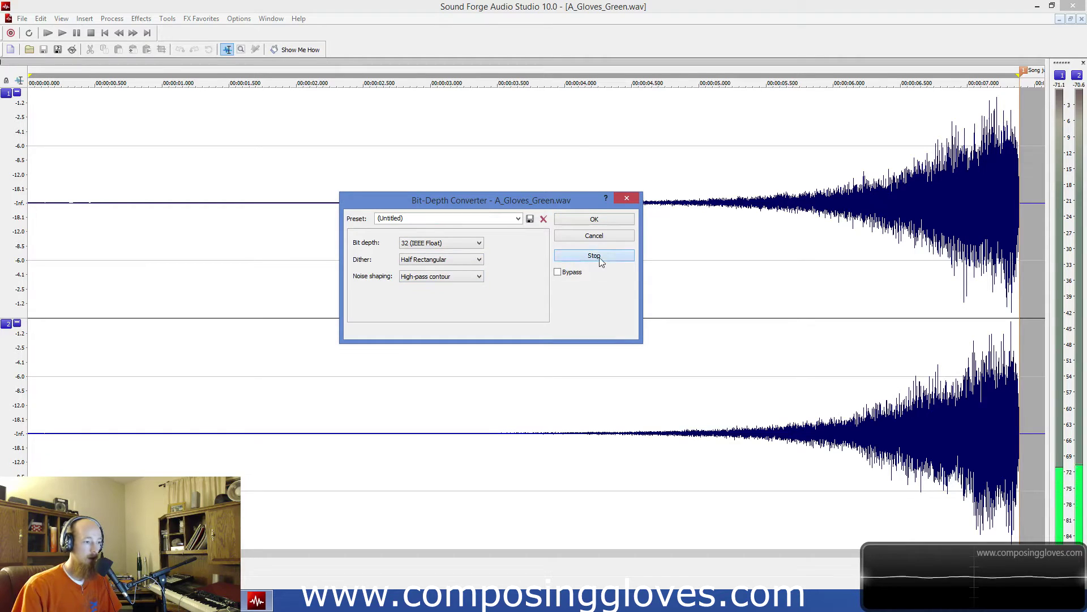
left_click(461, 245)
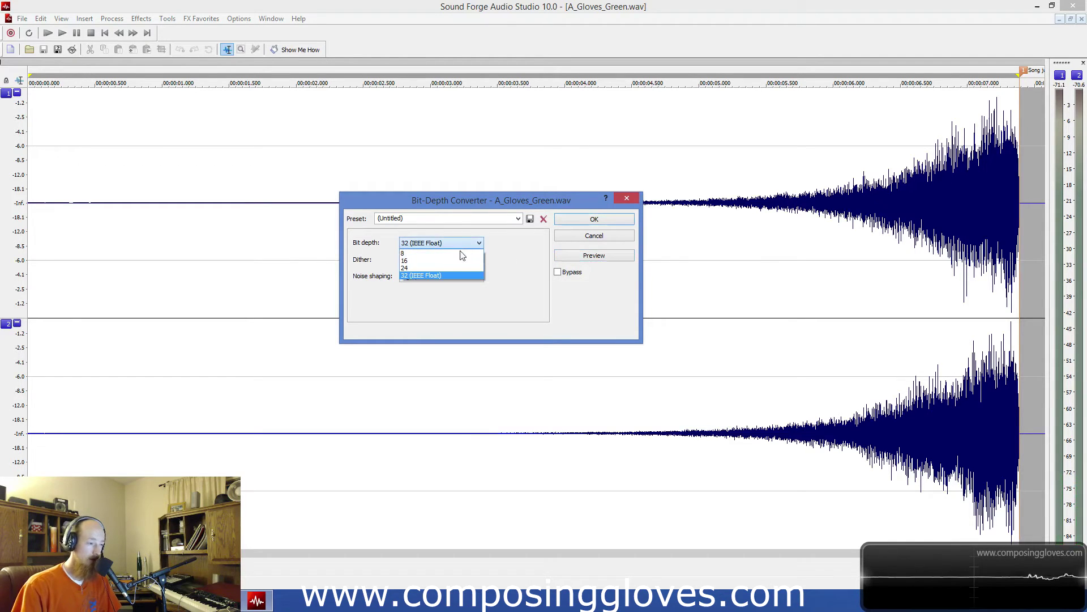
left_click(457, 277)
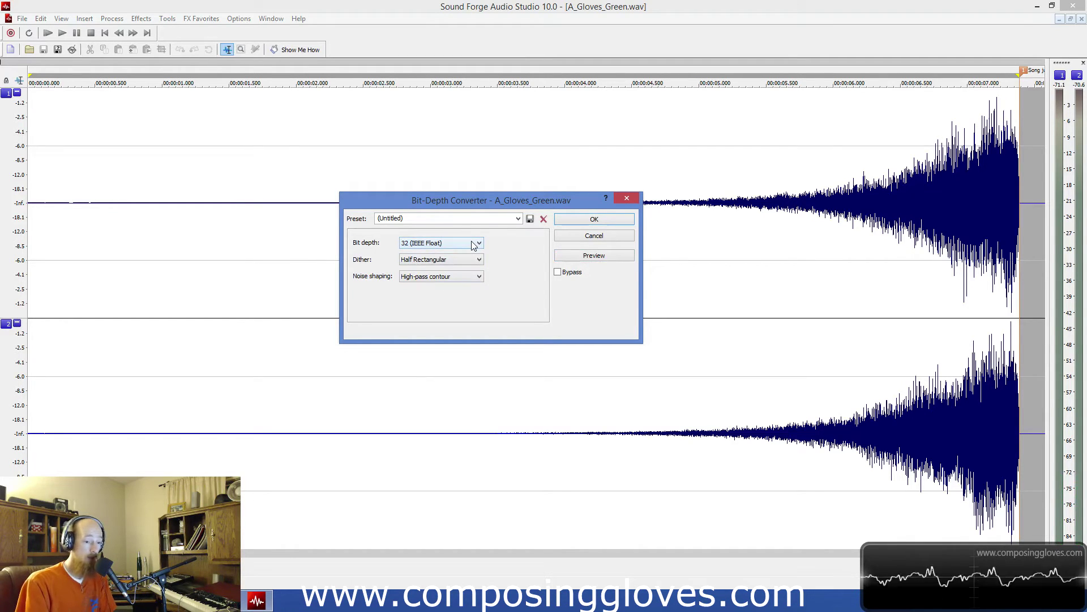
Step: Set bit depth to 8 and preview the conversion with dither set to None
left_click(474, 245)
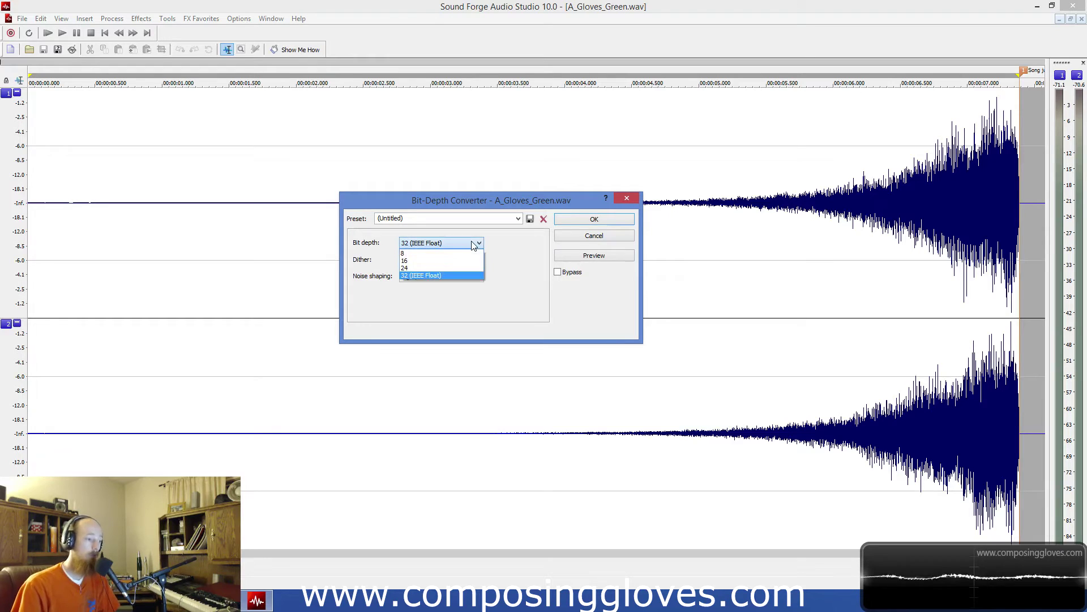
left_click(460, 260)
left_click(459, 244)
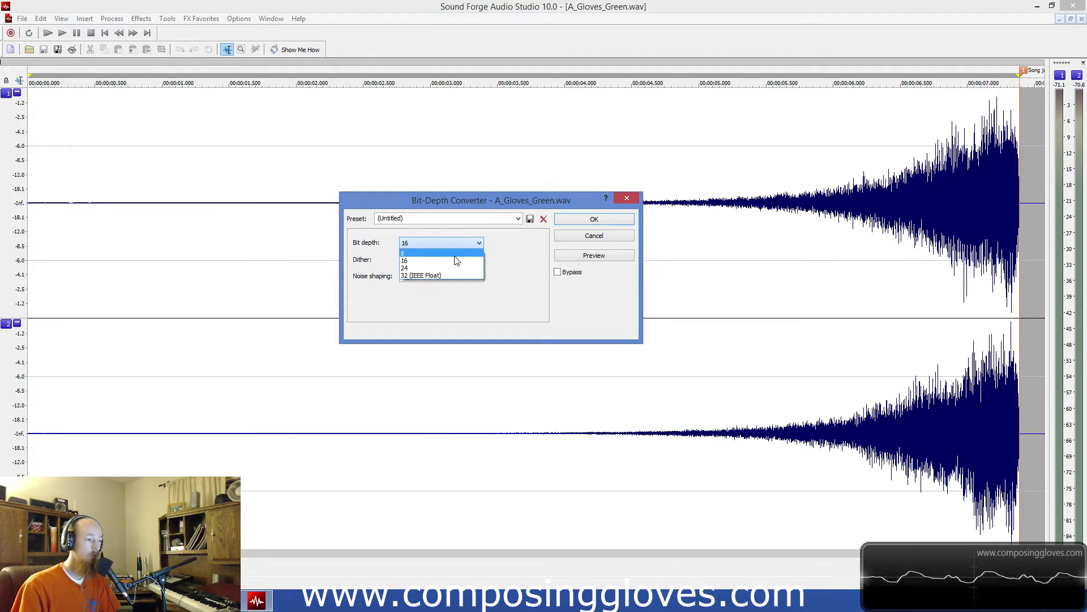
left_click(448, 253)
left_click_drag(501, 208, 498, 201)
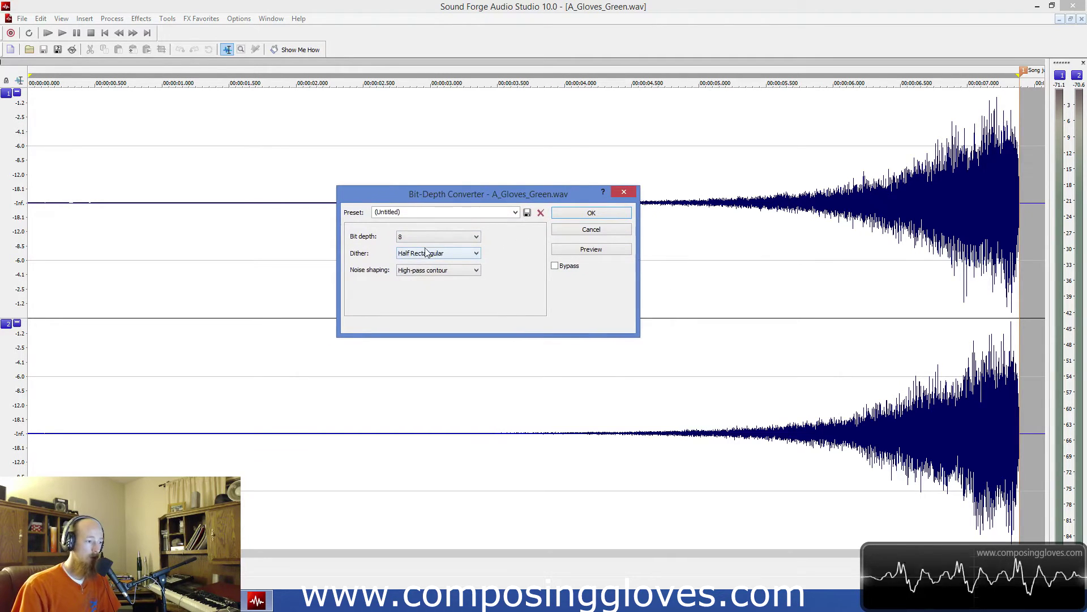
left_click(449, 253)
left_click(417, 264)
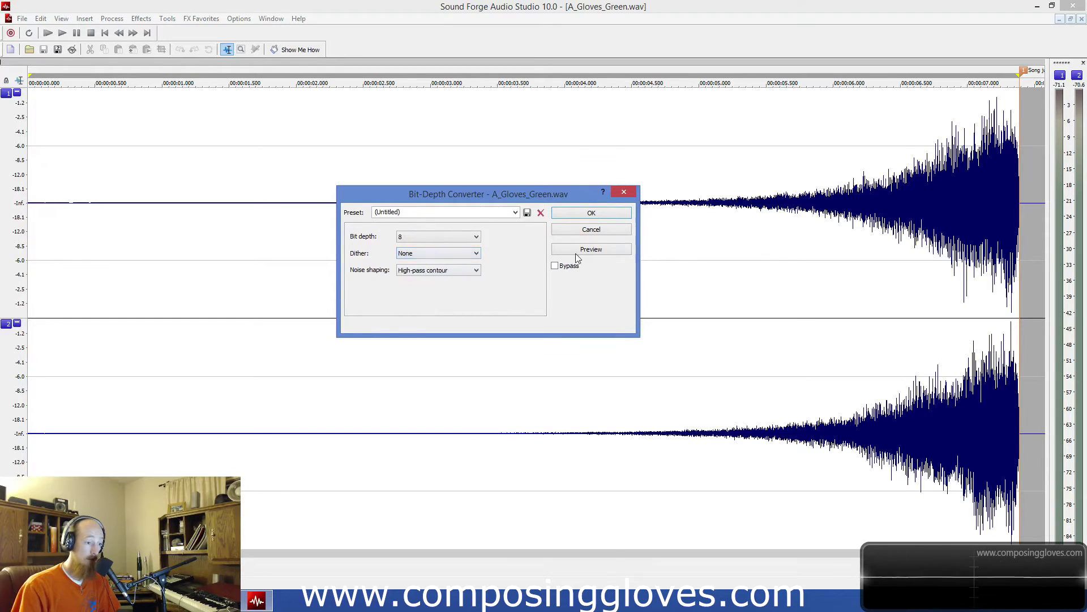
left_click(591, 250)
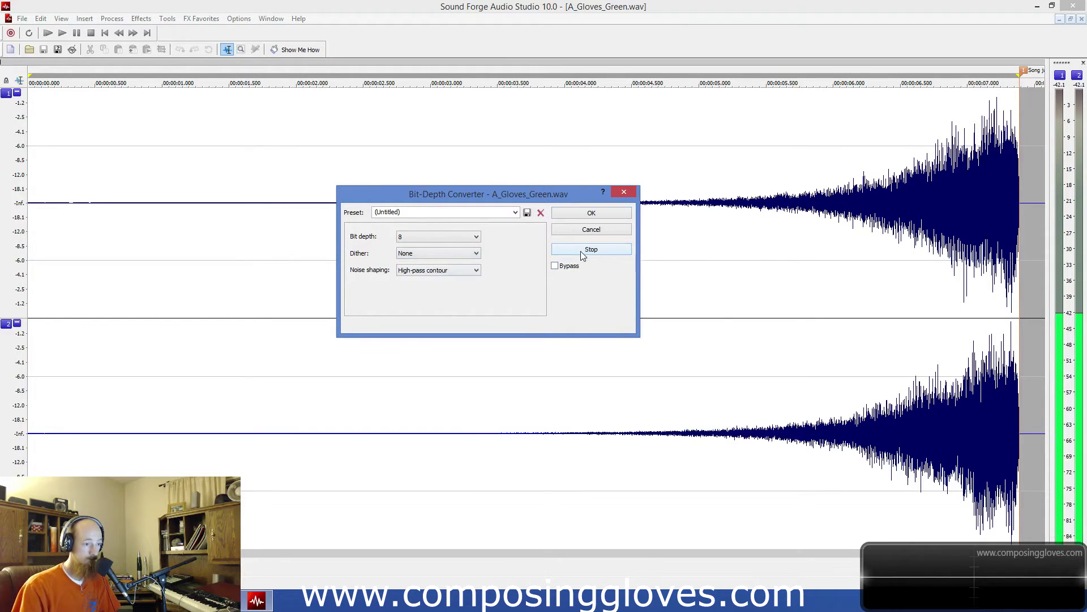
left_click(580, 251)
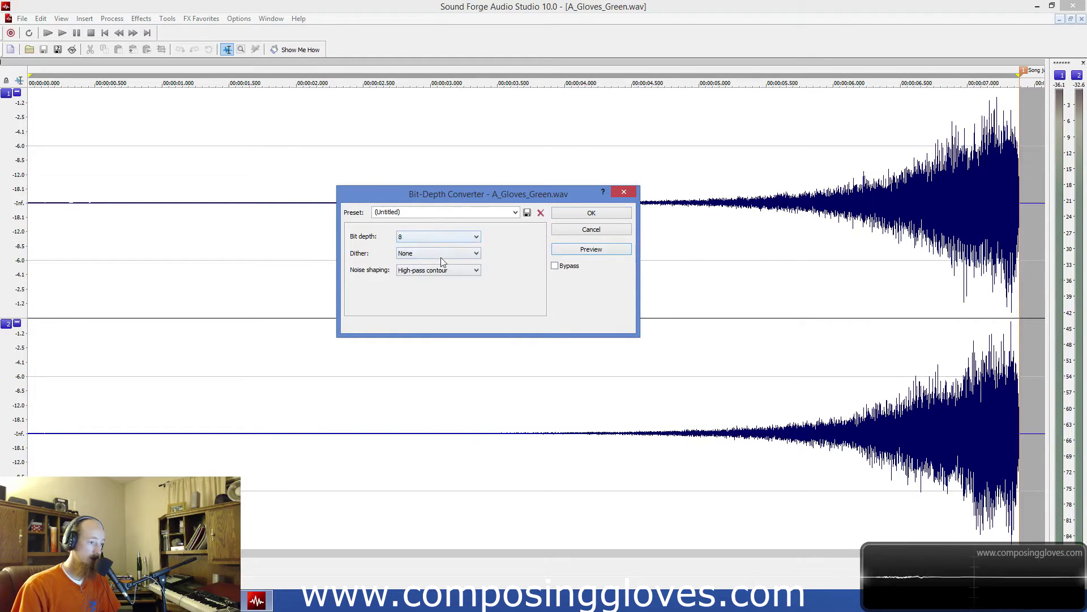
Step: Preview the 8-bit conversion with Half Rectangular, Rectangular and Triangular dither in turn
left_click(441, 256)
left_click(447, 269)
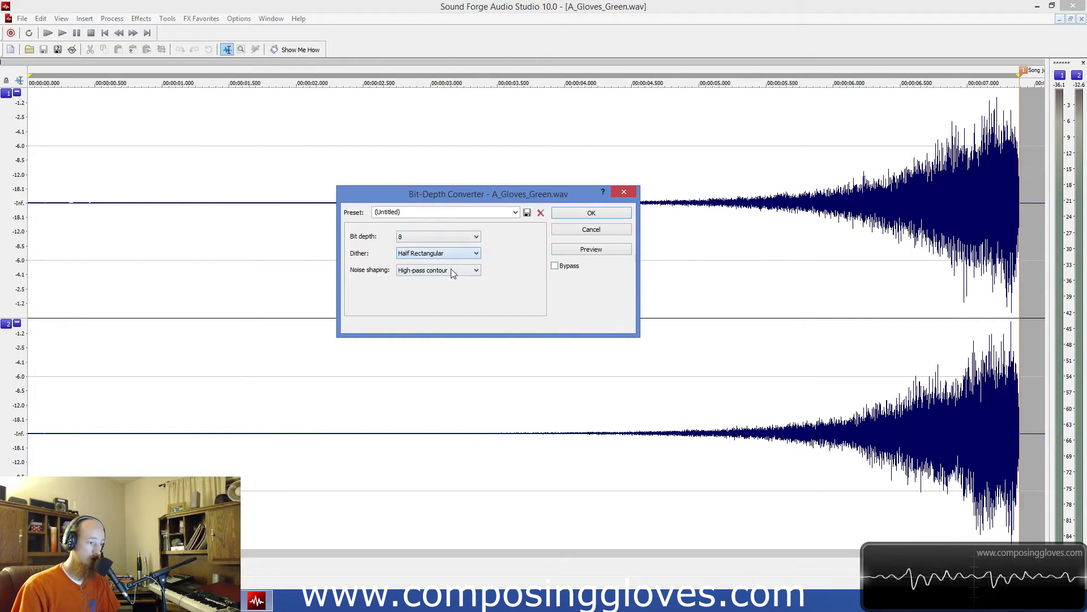
left_click(592, 251)
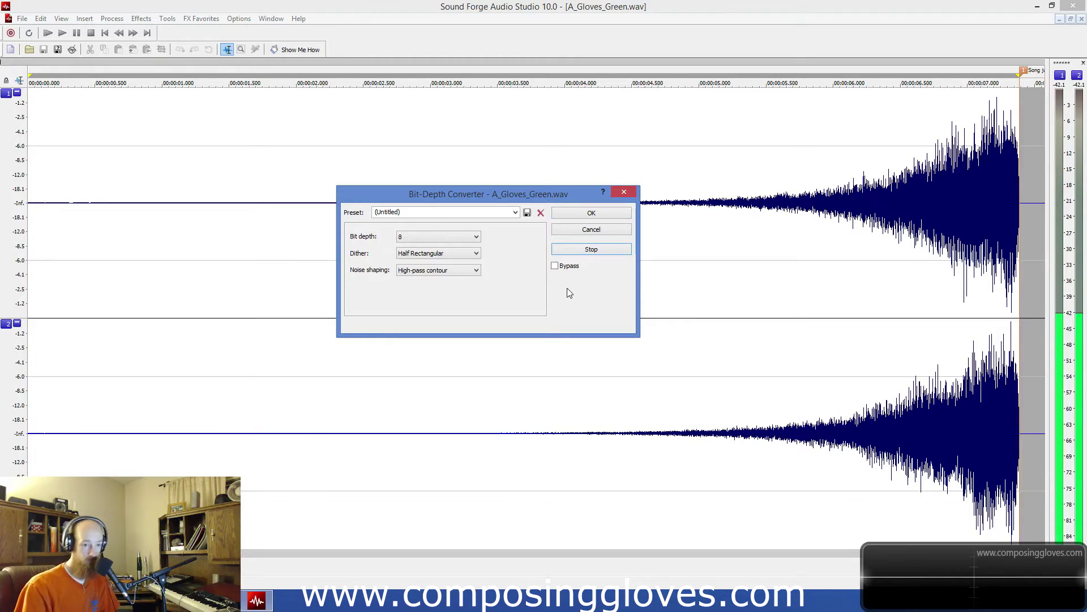
left_click(591, 251)
left_click(445, 256)
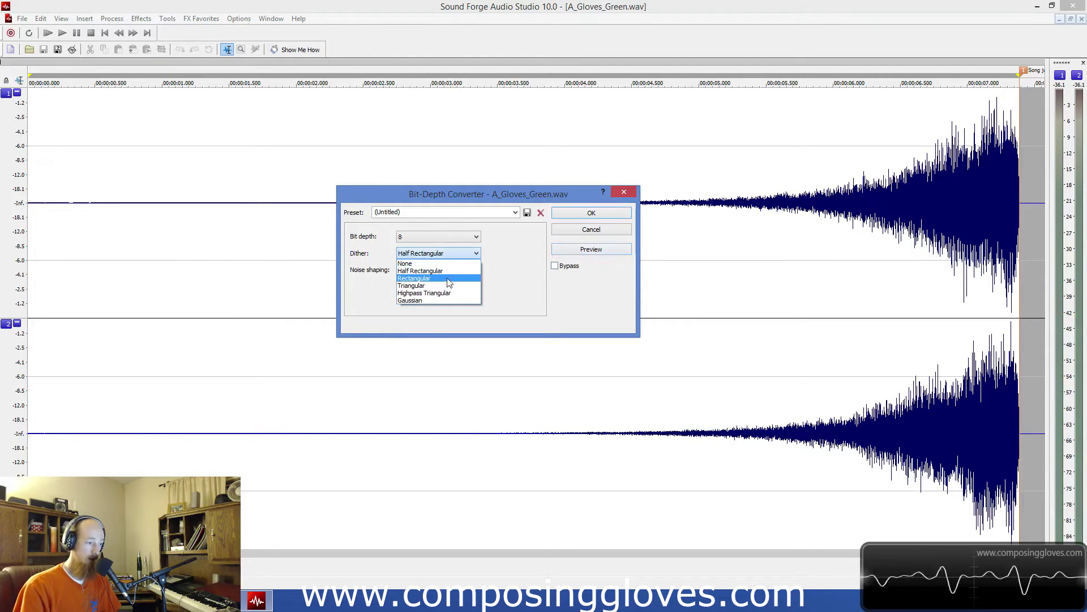
left_click(447, 278)
left_click(596, 249)
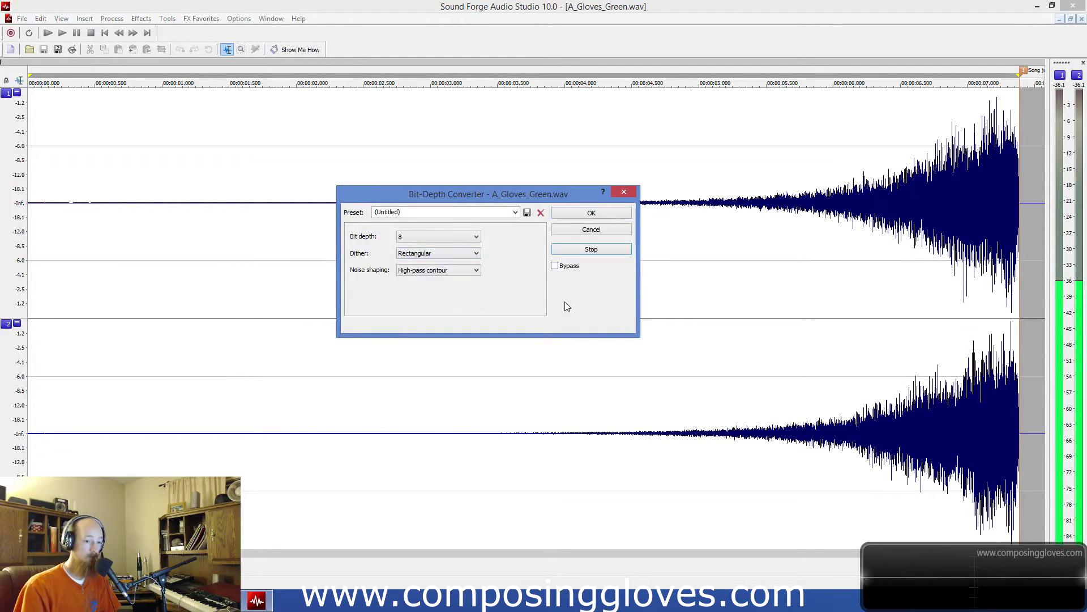
left_click(589, 250)
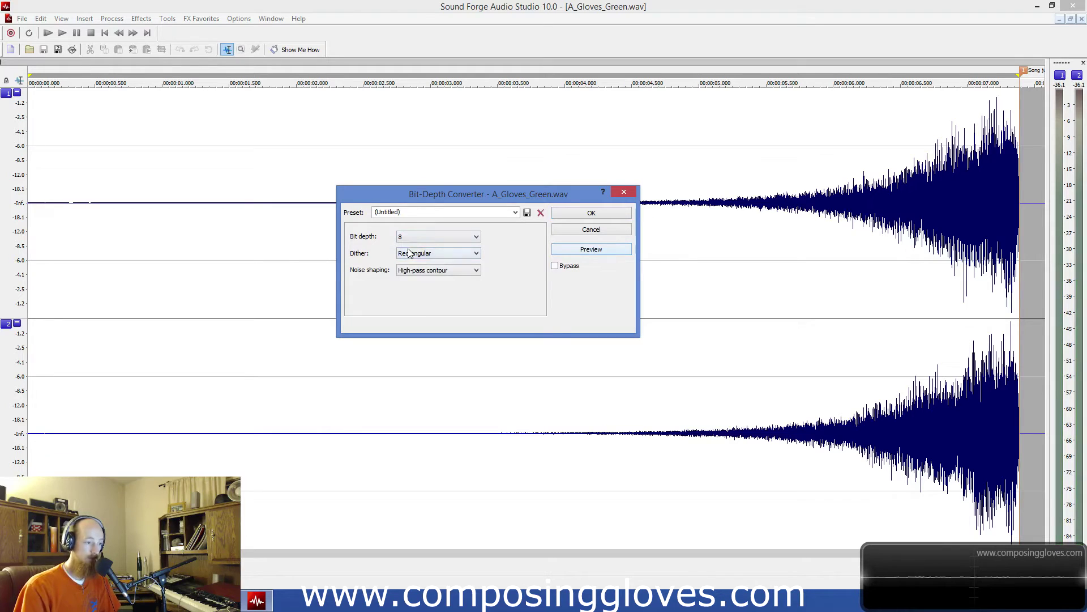
left_click(410, 252)
left_click(439, 287)
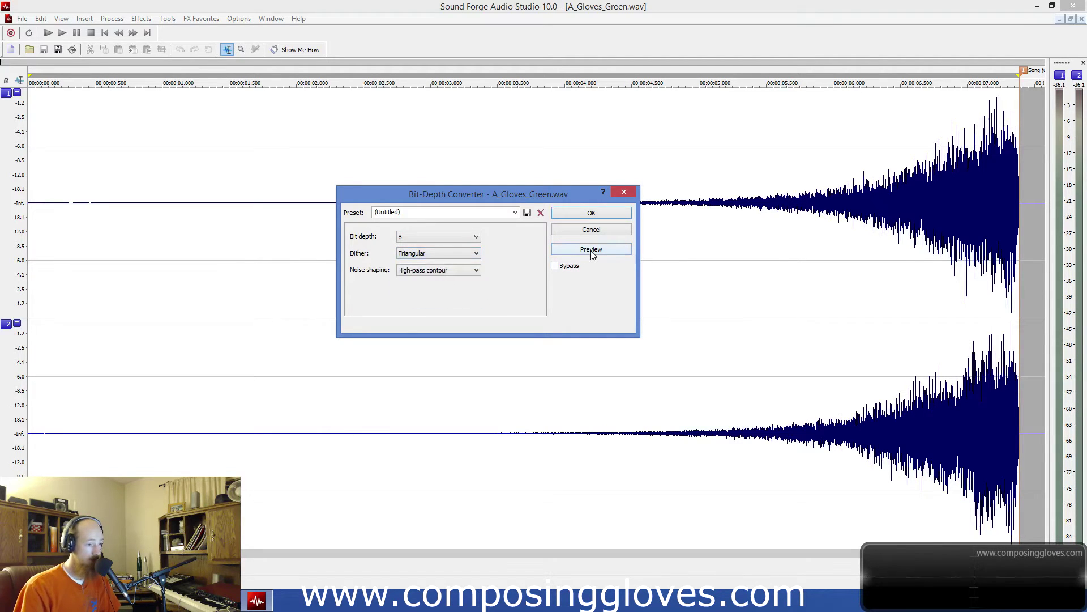
left_click(592, 249)
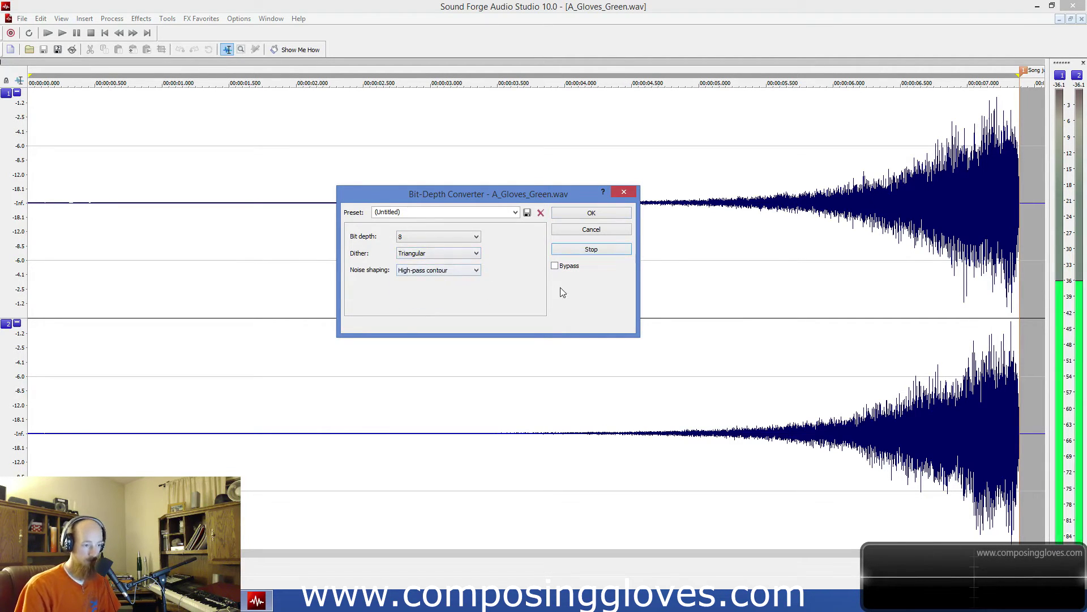
left_click(587, 252)
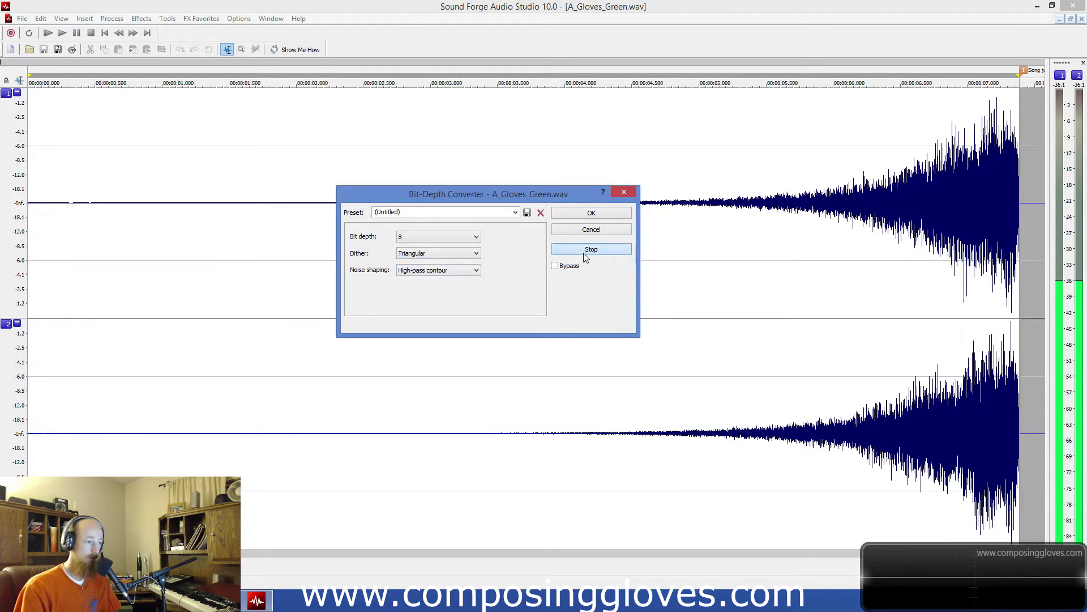
Step: Preview Highpass Triangular dither, then Triangular dither again
left_click(469, 253)
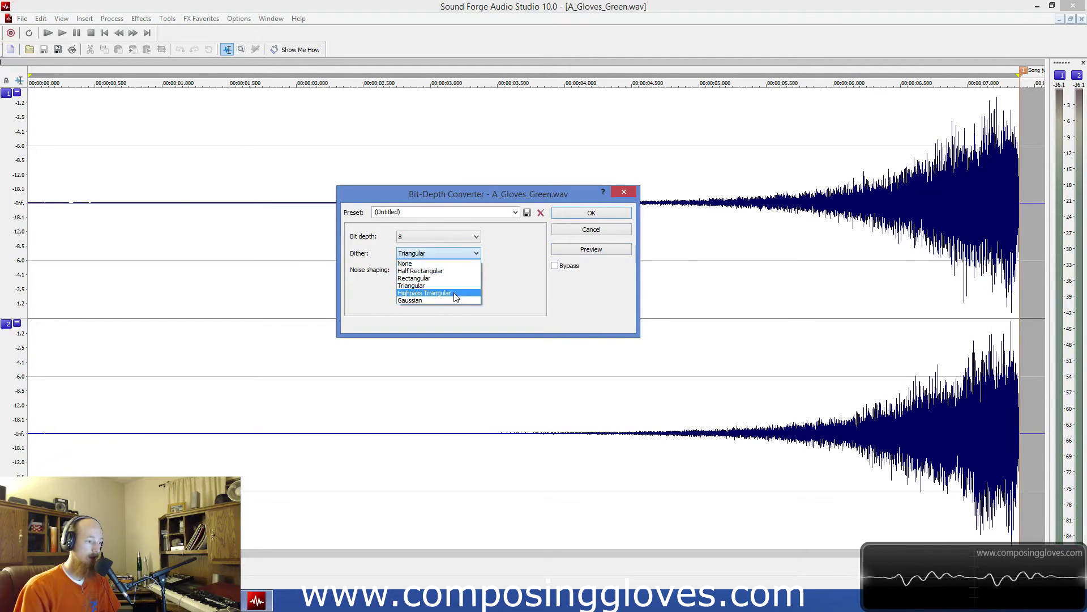
left_click(454, 293)
left_click(611, 250)
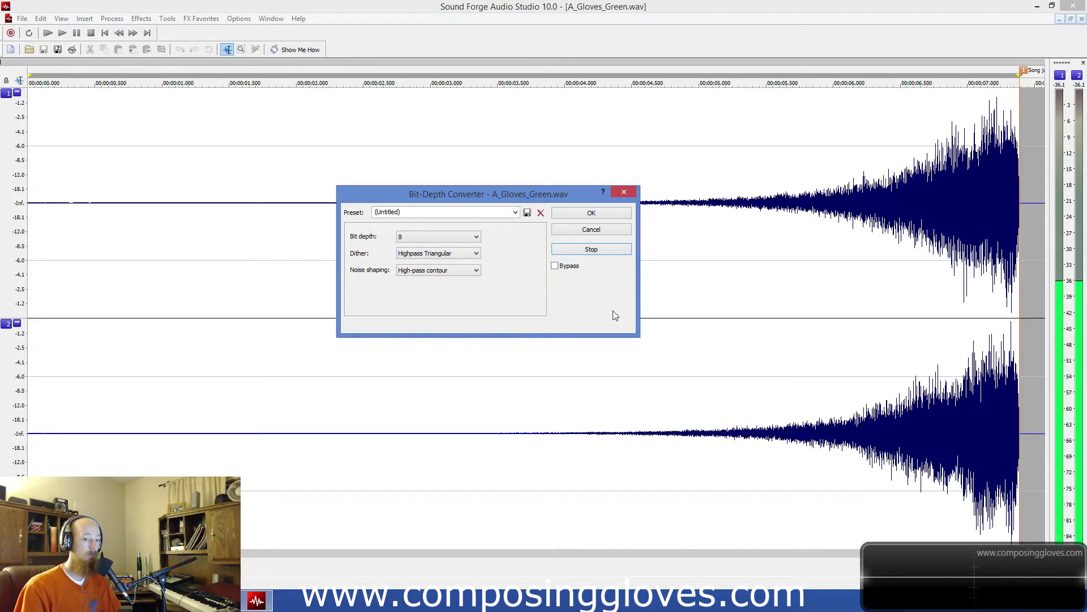
left_click(595, 251)
left_click(464, 253)
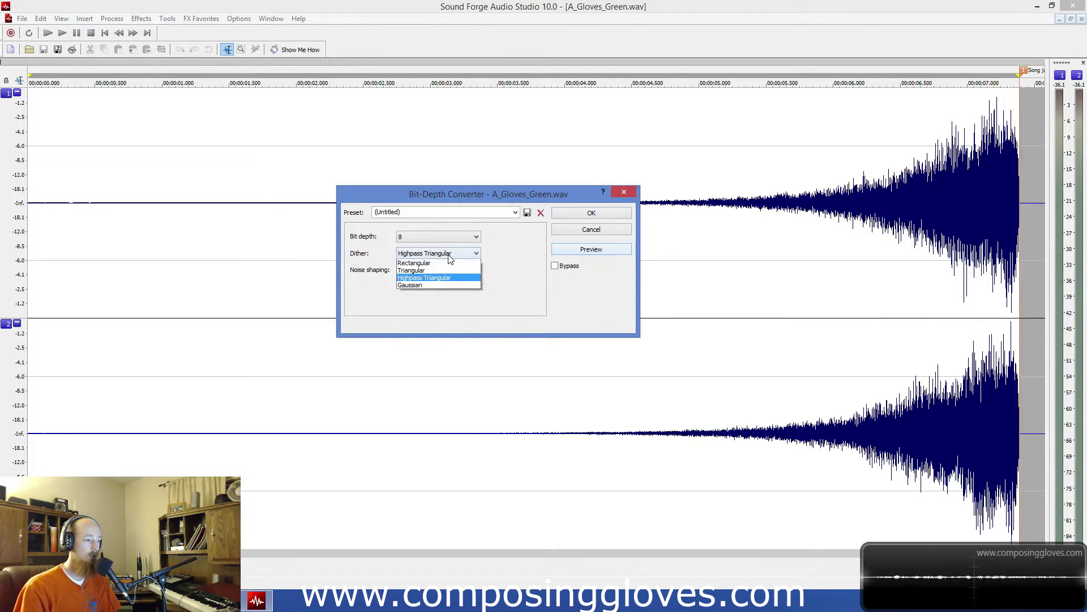
left_click(447, 287)
left_click(575, 249)
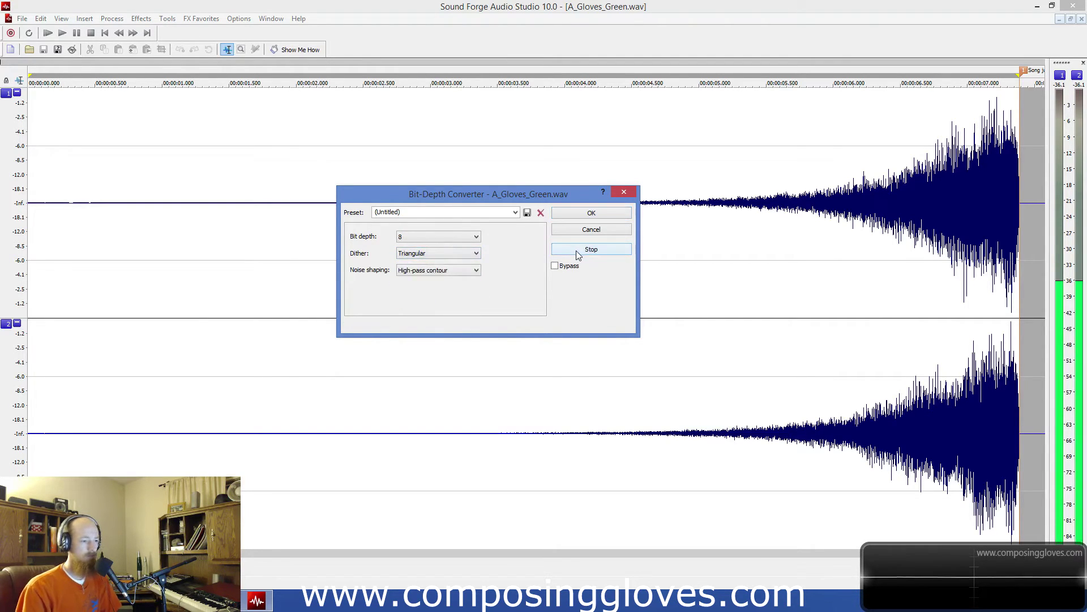
left_click(578, 250)
Step: Preview Gaussian dither, then settle on Highpass Triangular and preview it
left_click(466, 255)
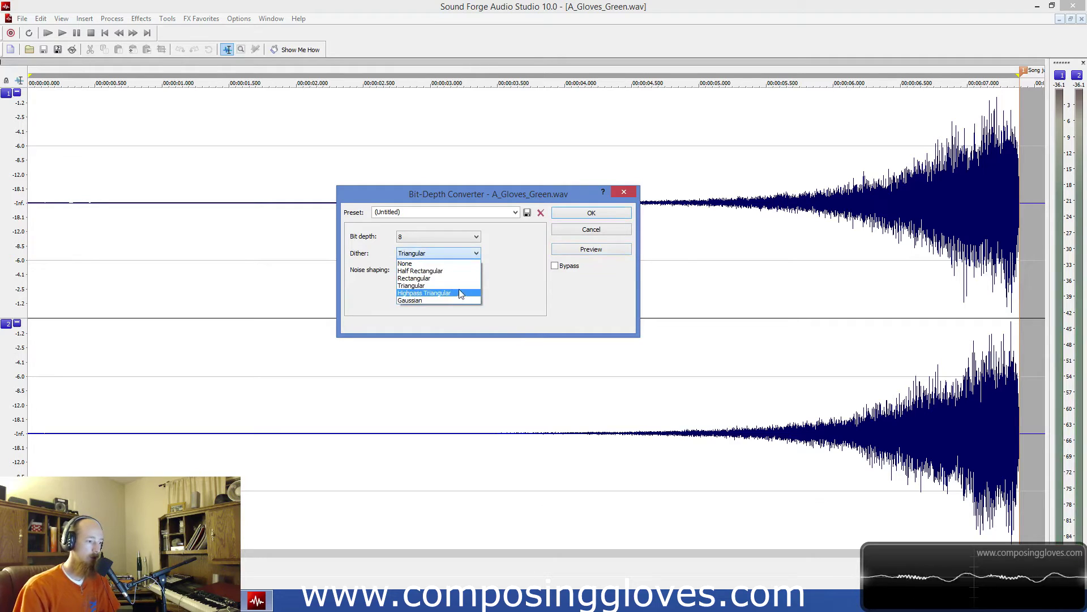
left_click(447, 254)
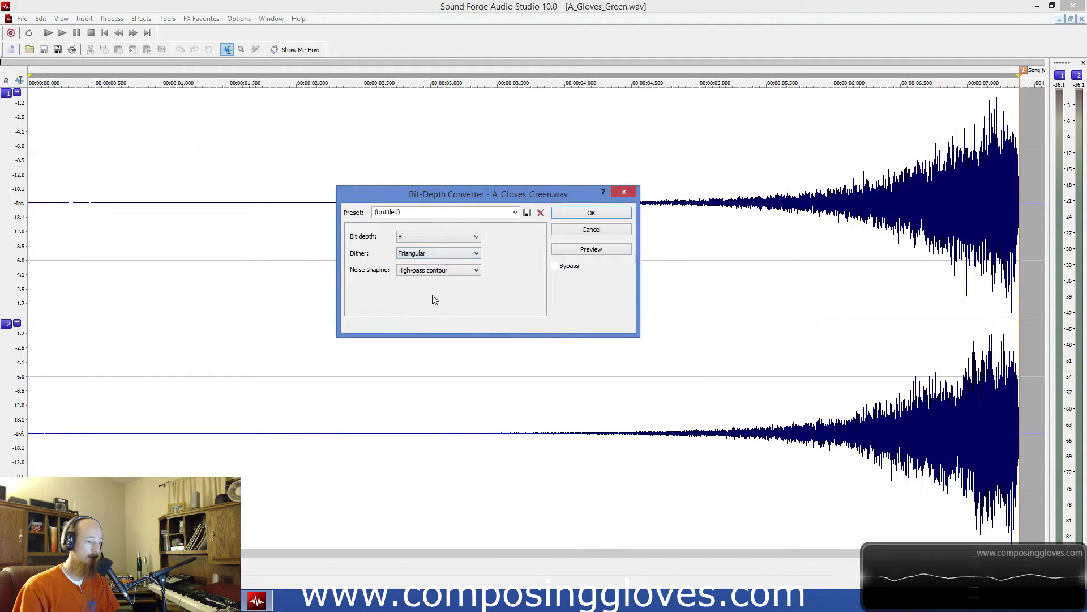
left_click(447, 254)
left_click(444, 299)
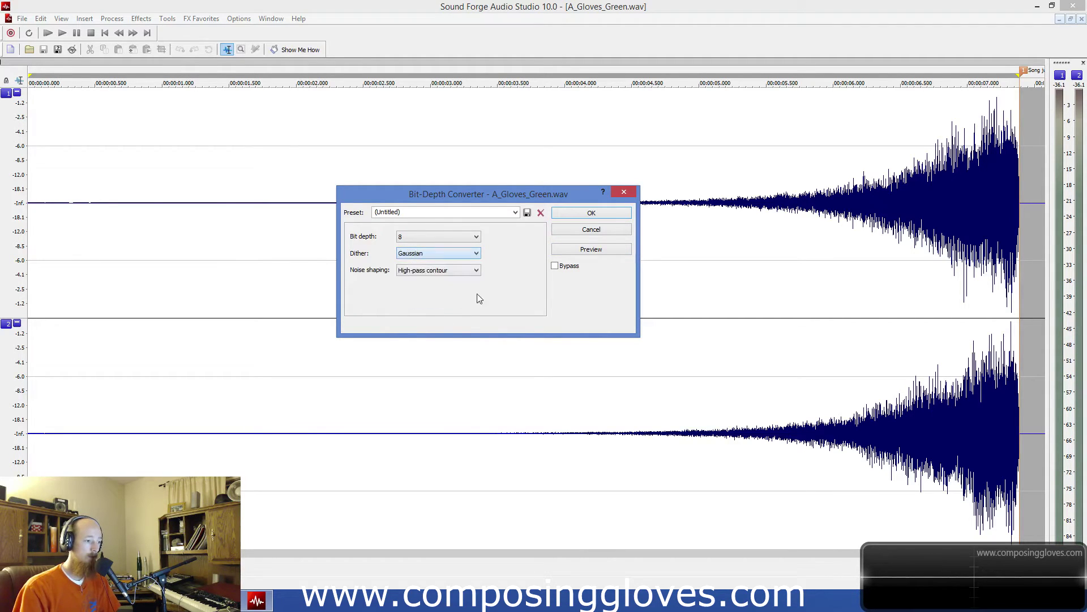
left_click(593, 251)
left_click(598, 249)
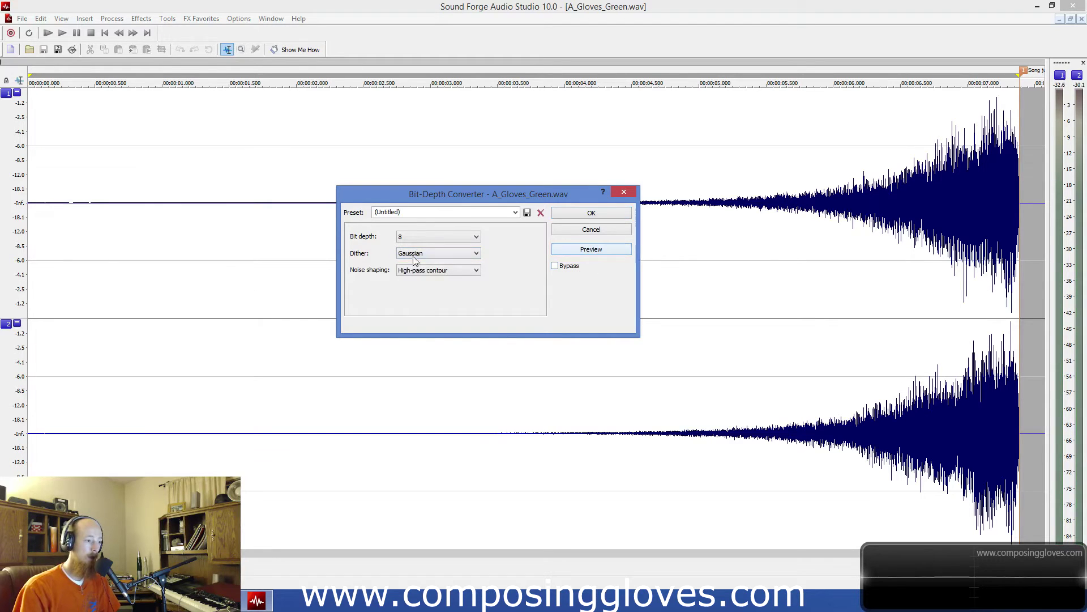
left_click(445, 254)
left_click(435, 294)
left_click(597, 250)
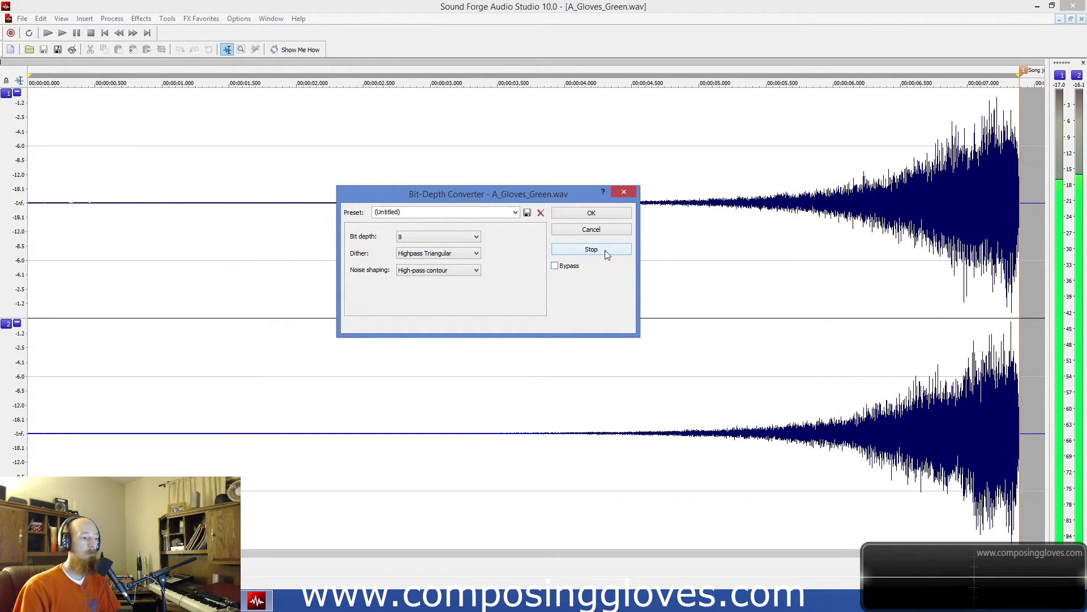
left_click(606, 254)
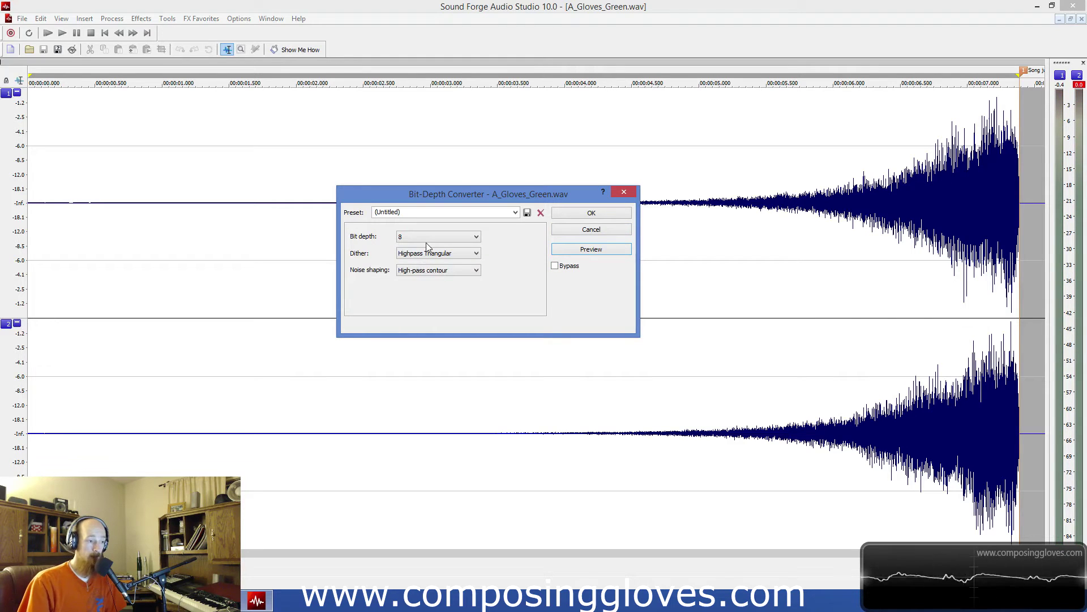
Step: Switch noise shaping to Equal loudness contour and preview the 8-bit Highpass Triangular result
left_click(423, 273)
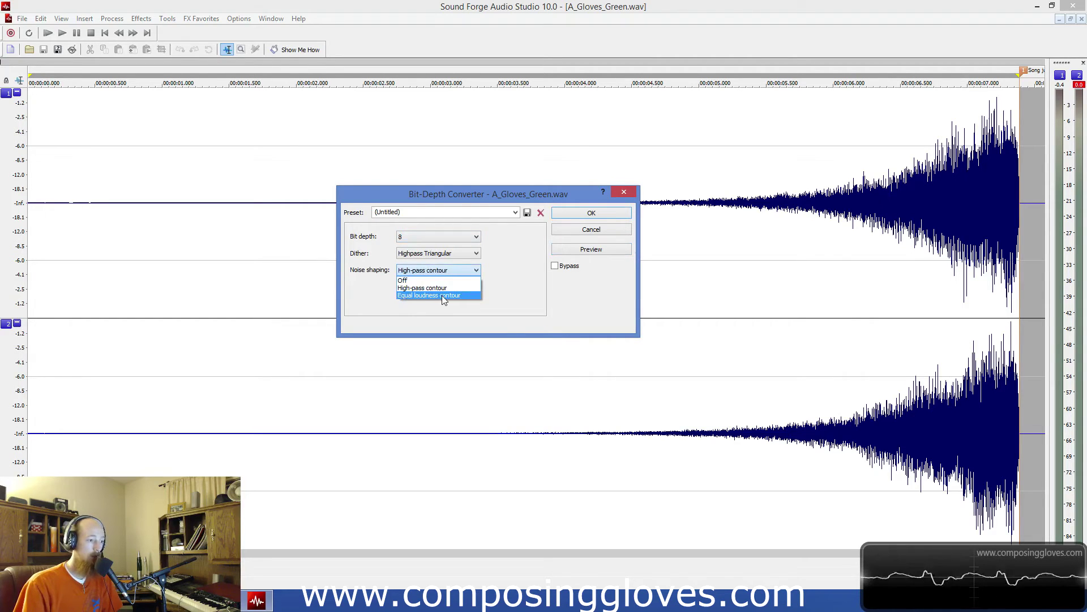
left_click(443, 295)
left_click(589, 252)
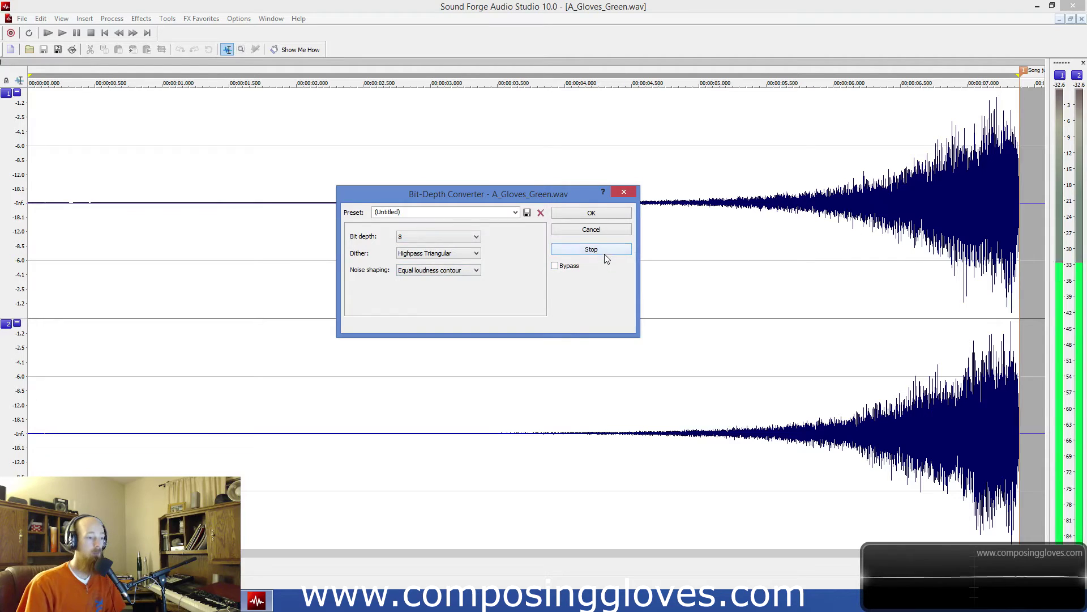
left_click(604, 254)
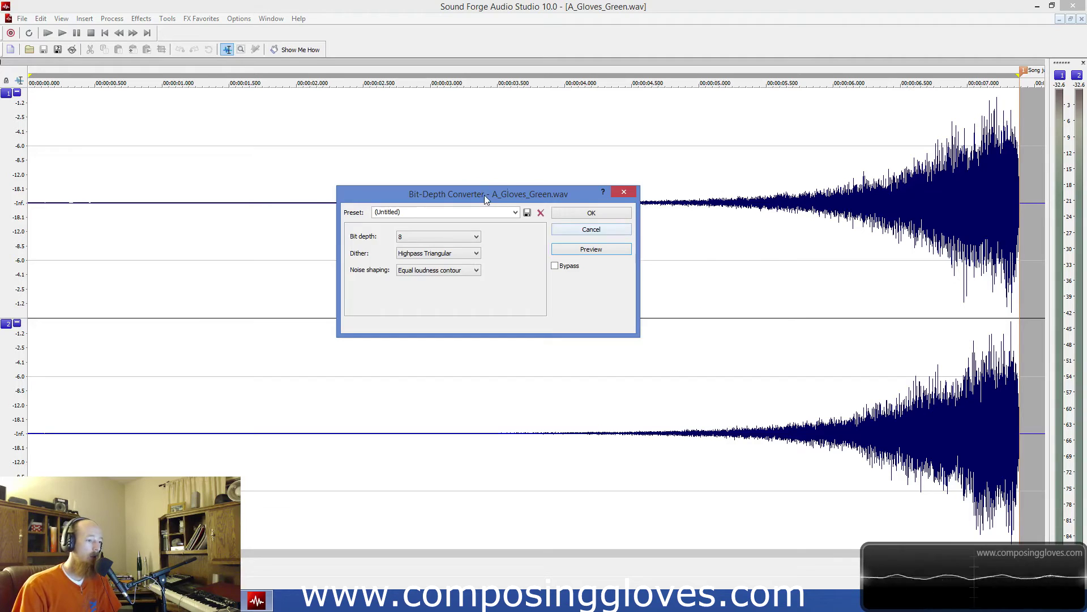
left_click_drag(484, 195, 464, 166)
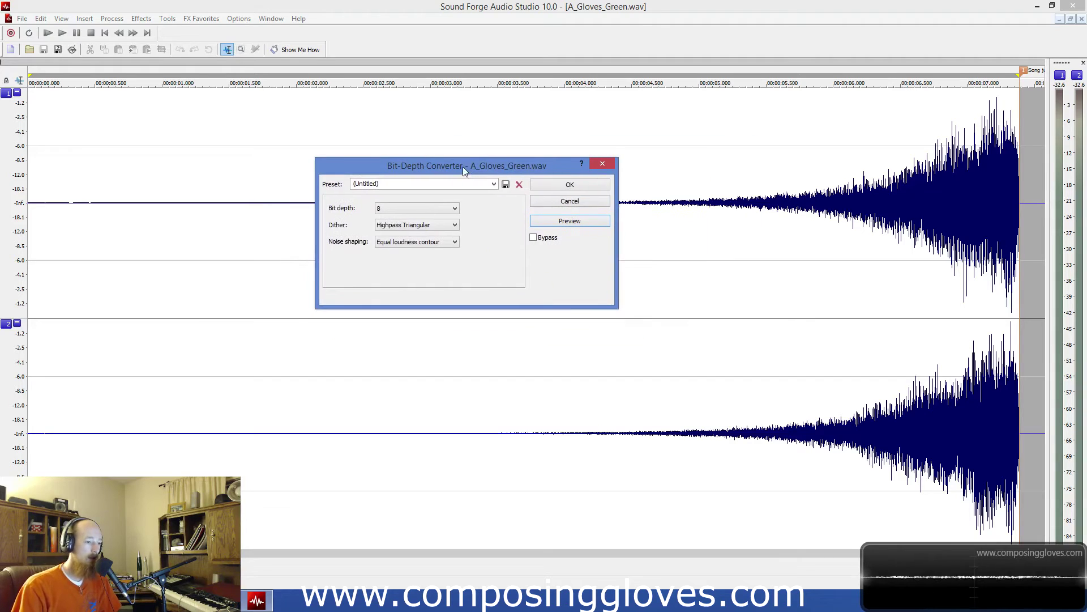
Step: Close the Bit-Depth Converter unapplied and switch to the SRC Comparisons page in Chrome
left_click(604, 164)
left_click(111, 19)
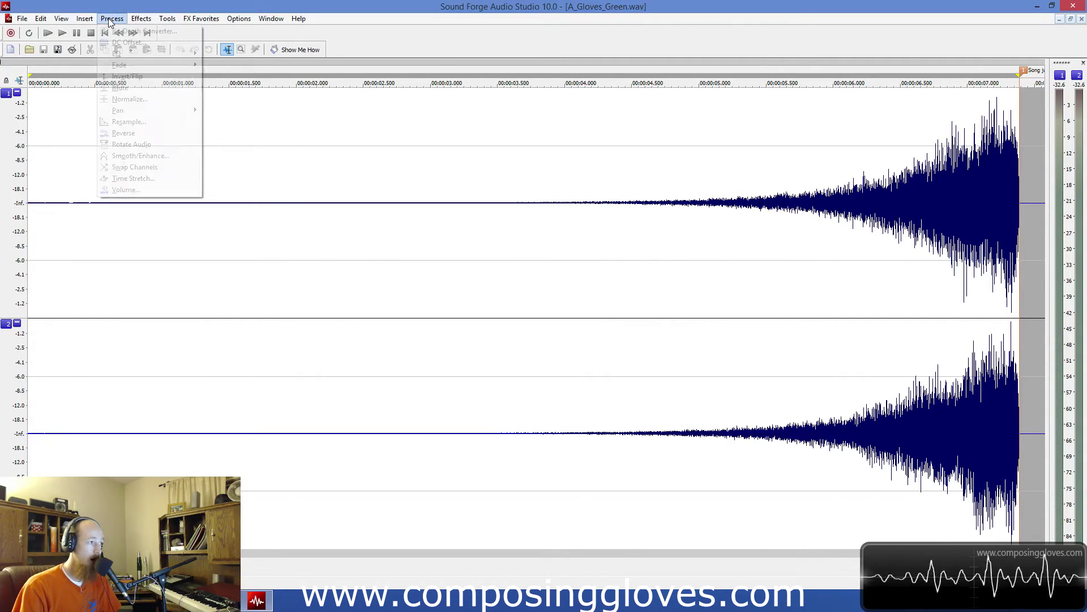
left_click(524, 38)
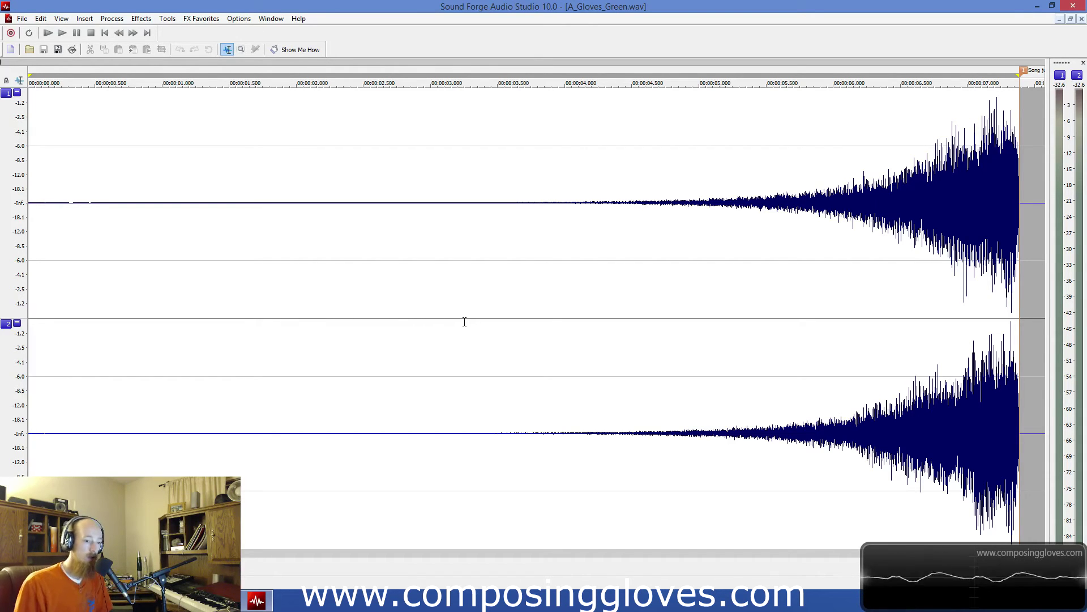
key("alt+Tab")
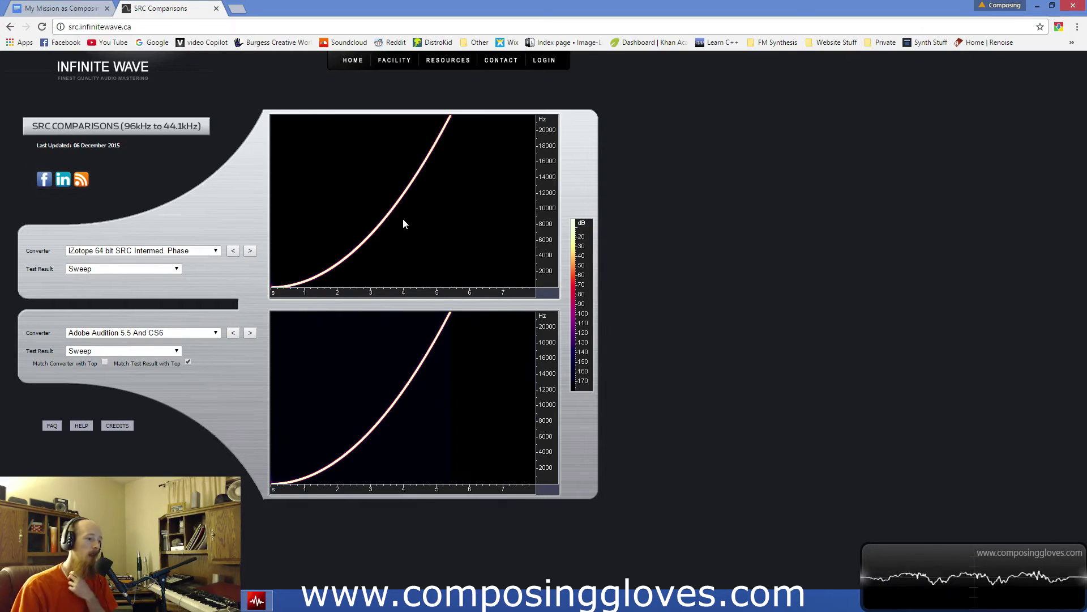
left_click(179, 250)
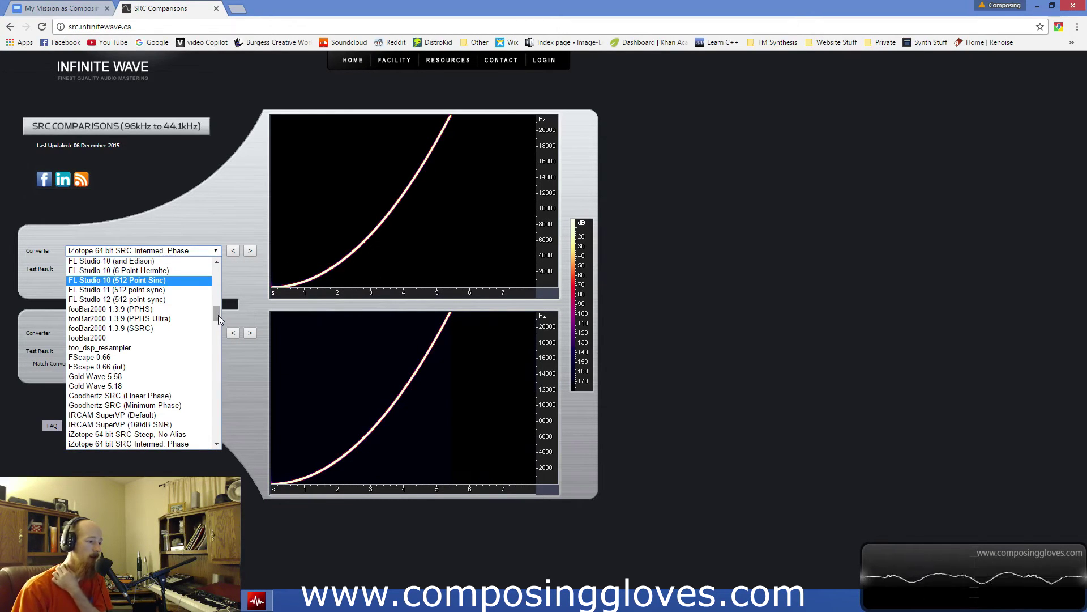
left_click_drag(219, 315, 203, 229)
left_click(203, 229)
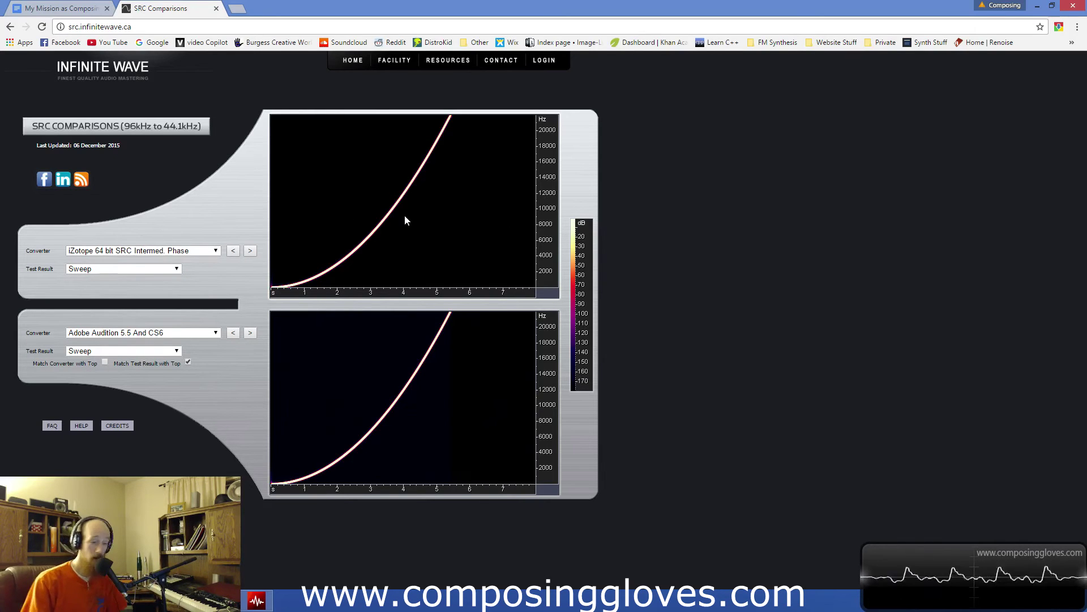
Step: Show the FL Studio 12, then DSP-Quattro 2.5.1 sweeps in the top chart
left_click(201, 254)
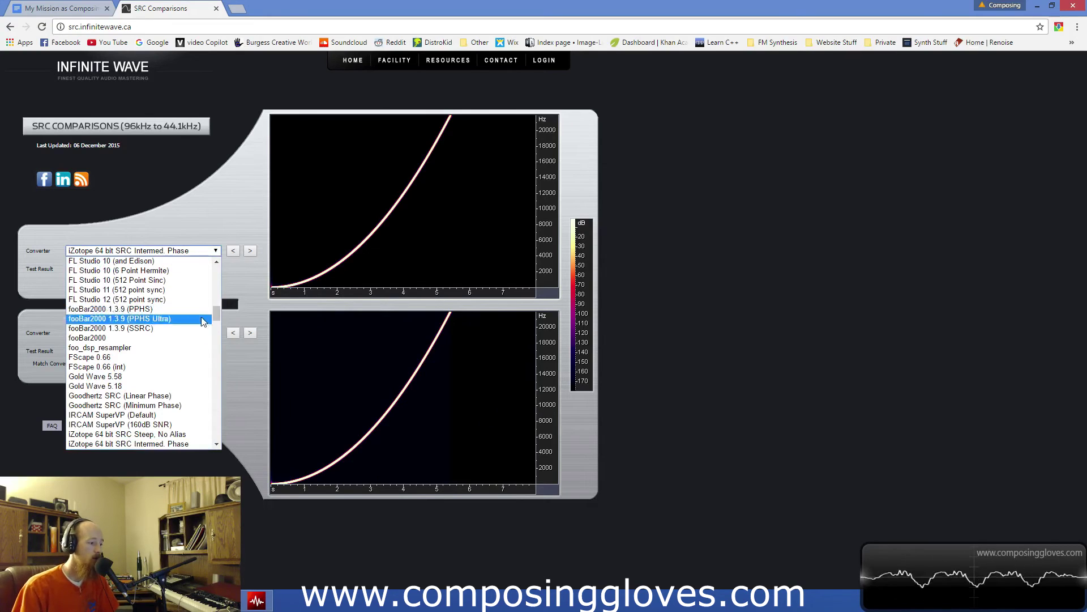
left_click_drag(220, 314, 217, 312)
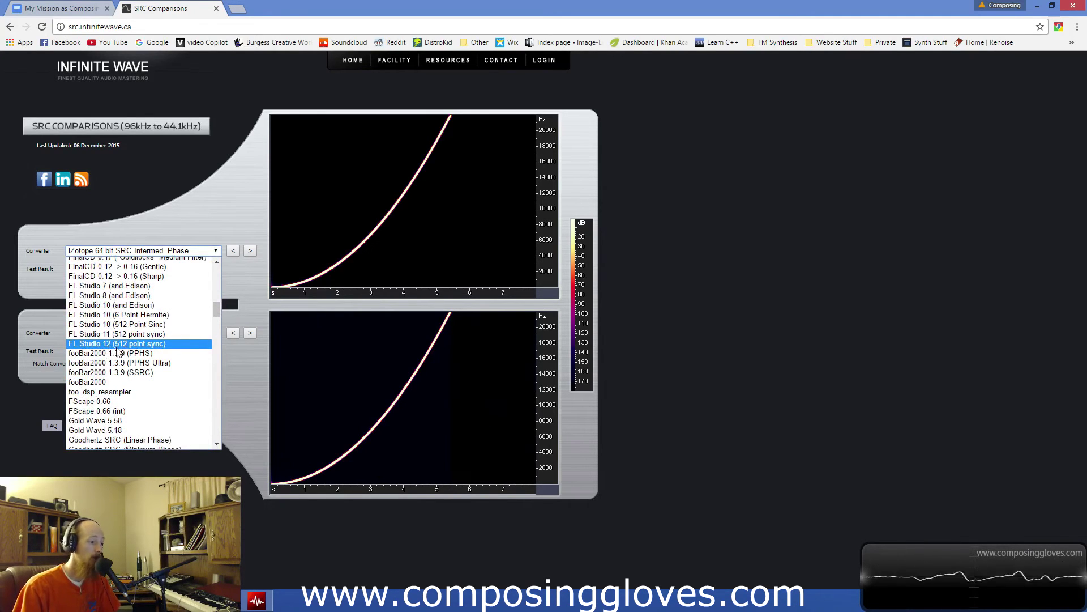
left_click(172, 350)
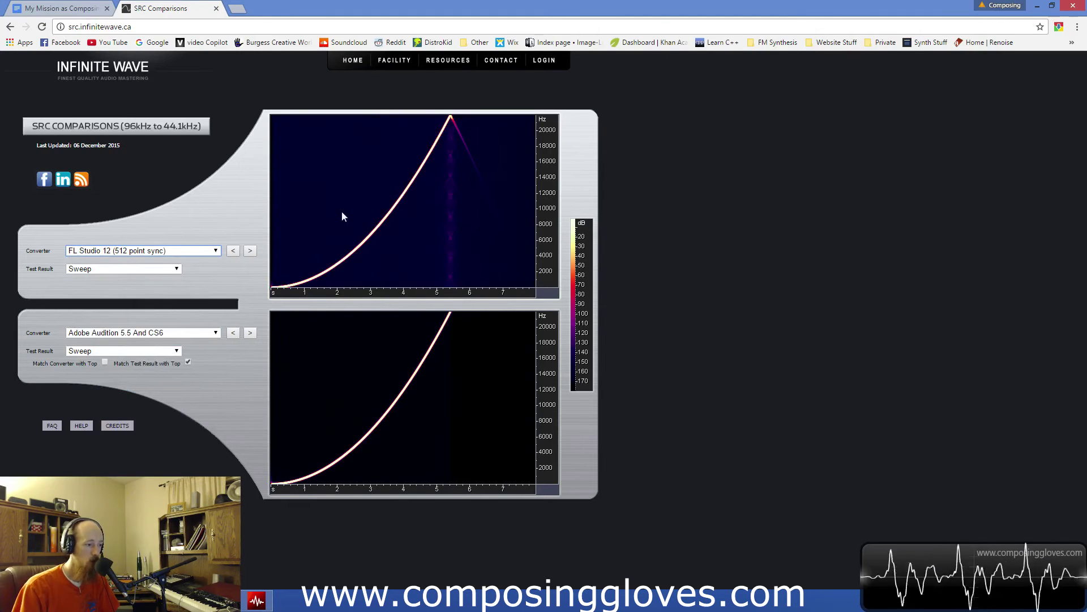
left_click(445, 117)
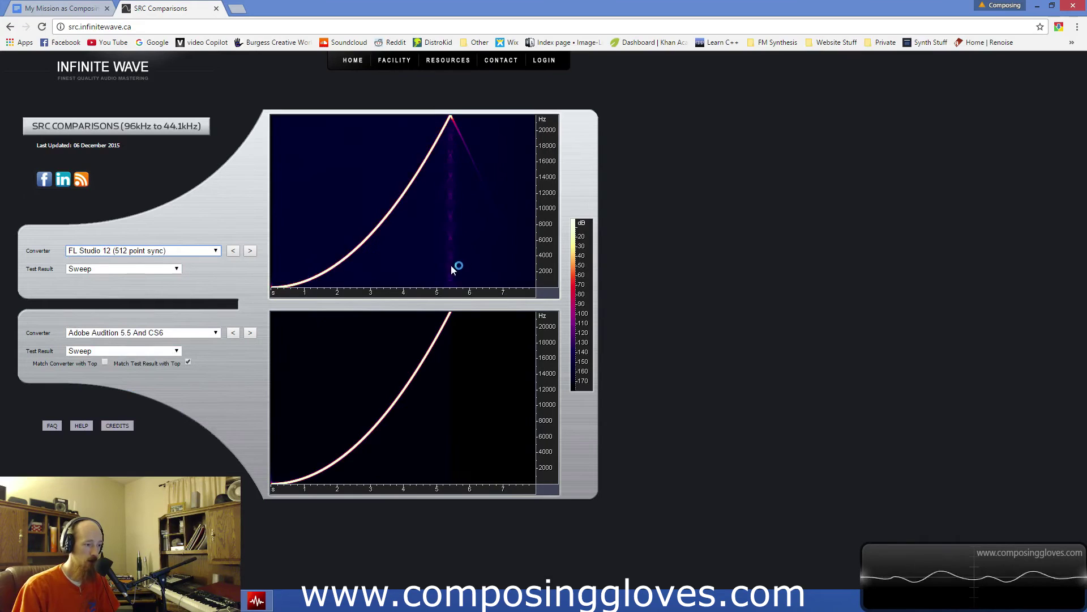
left_click(93, 250)
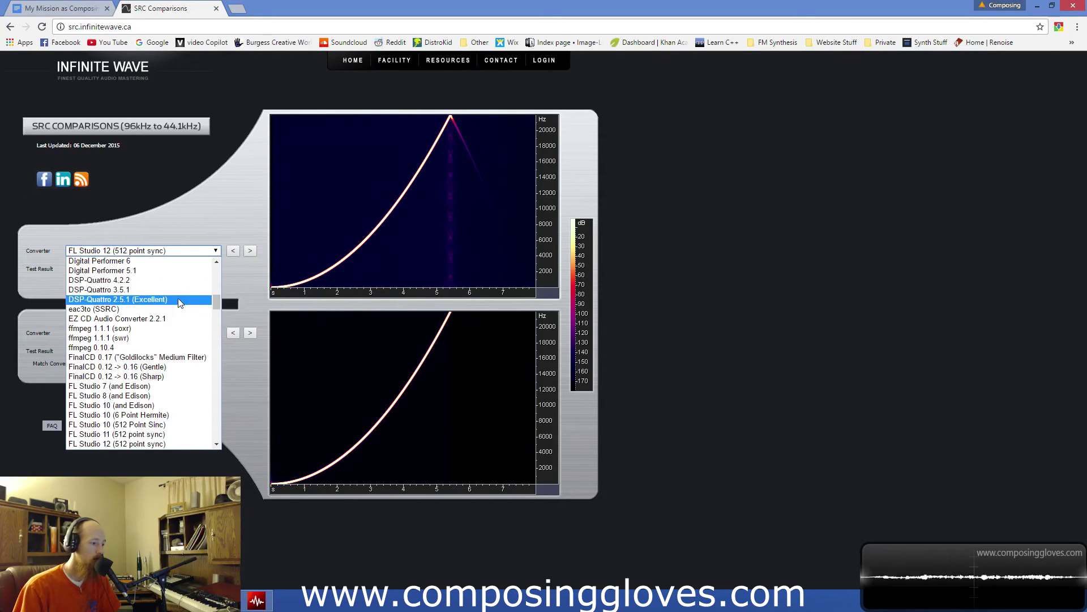
left_click(178, 299)
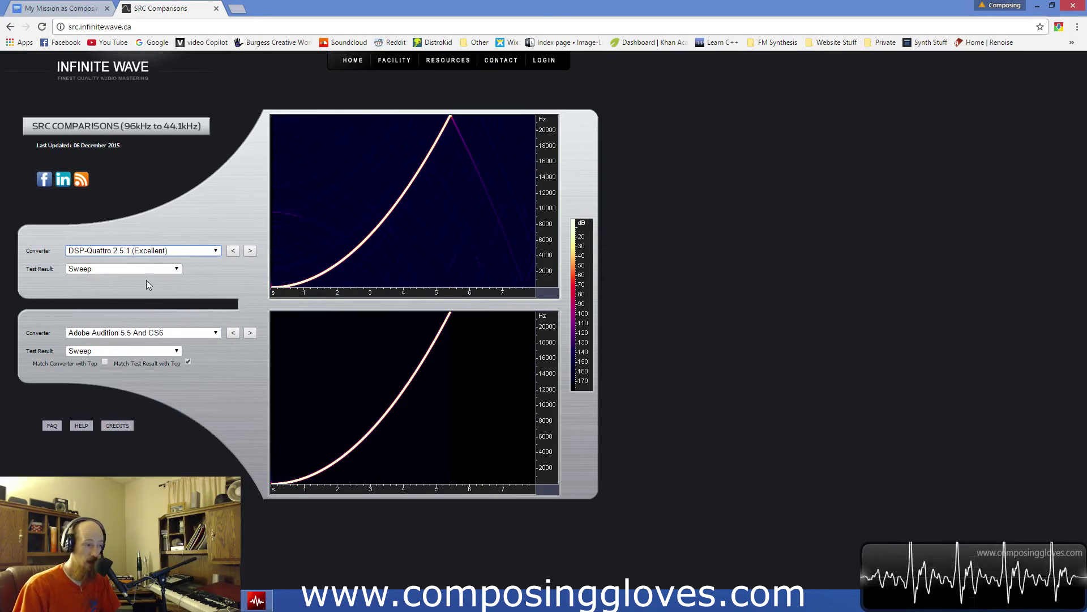
Step: Show the Barbabatch, then Digital Performer 6 sweeps in the top chart
left_click(188, 255)
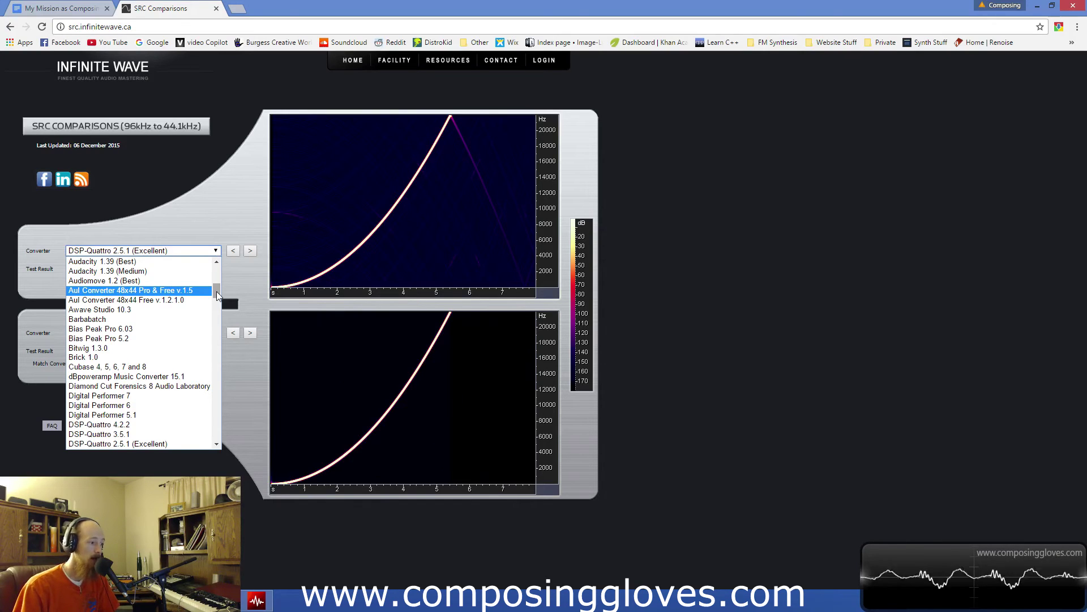
left_click(198, 317)
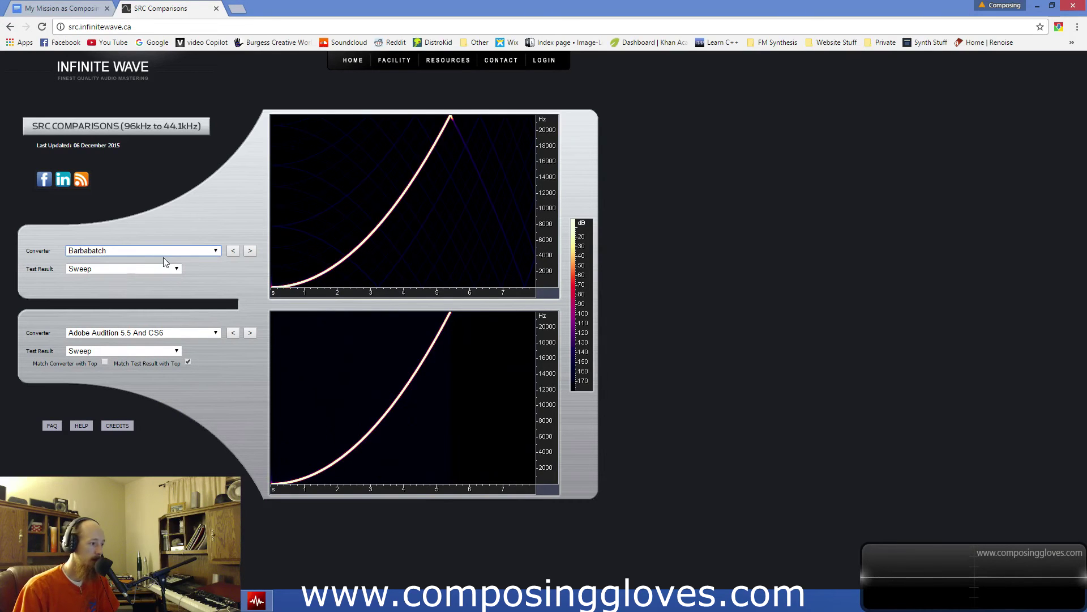
left_click(183, 255)
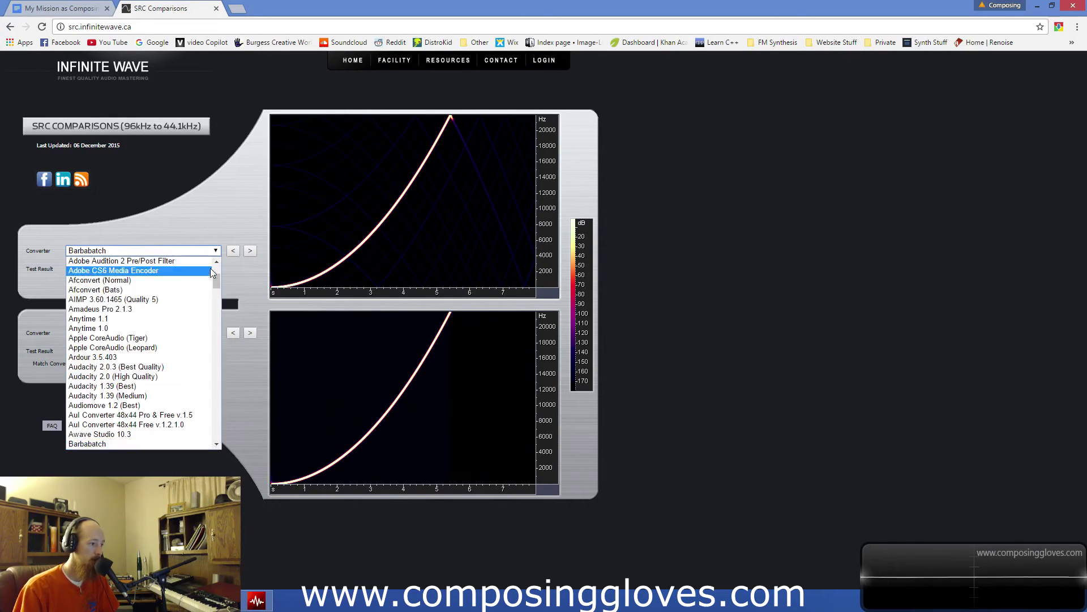
left_click_drag(219, 281, 219, 290)
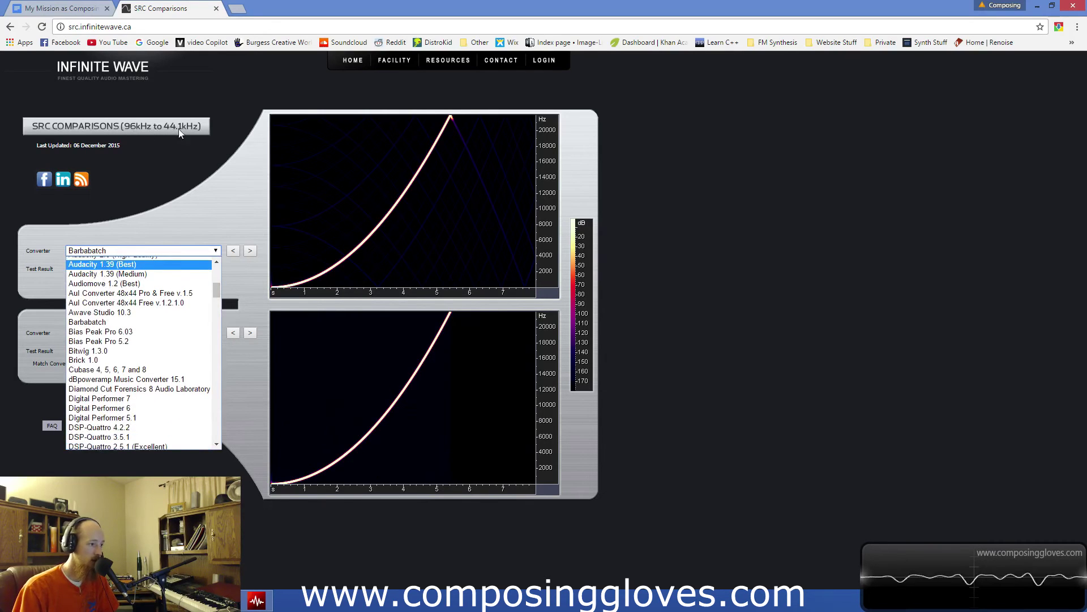
scroll(173, 309, "up", 1)
left_click_drag(215, 293, 215, 298)
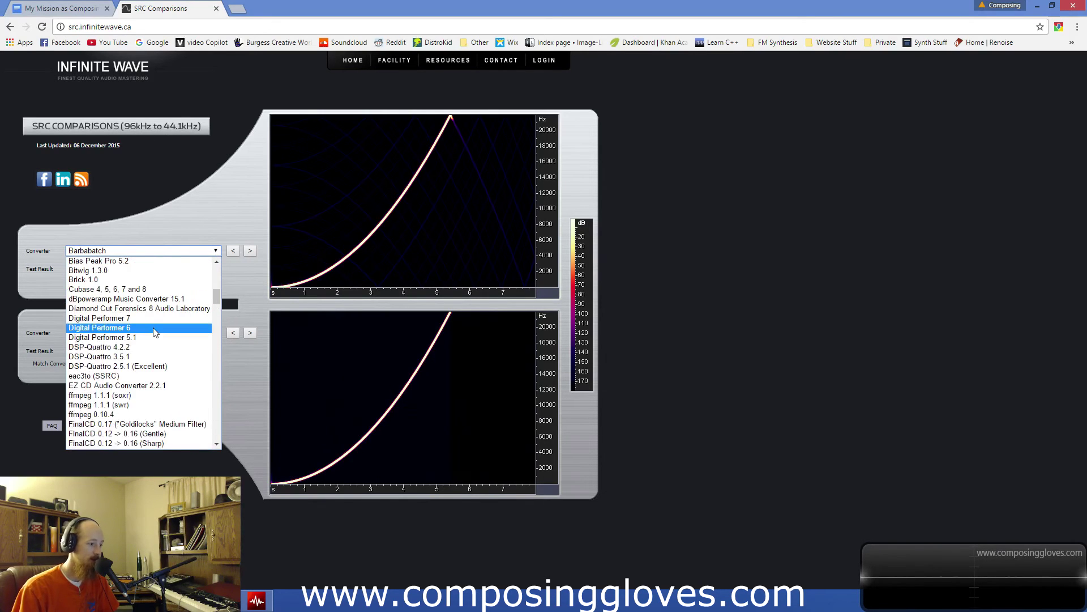
left_click(168, 330)
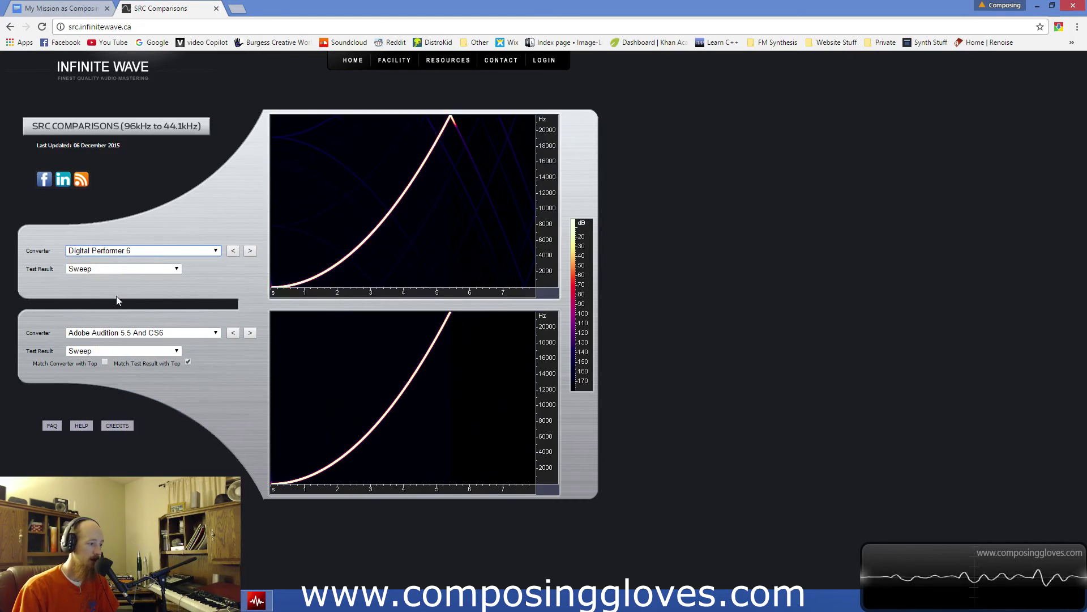
Step: Show the Audacity 1.39 (Medium) sweep in the top chart
left_click(143, 251)
mouse_move(213, 284)
left_mouse_down()
mouse_move(219, 337)
mouse_move(212, 296)
left_mouse_up()
left_click(142, 288)
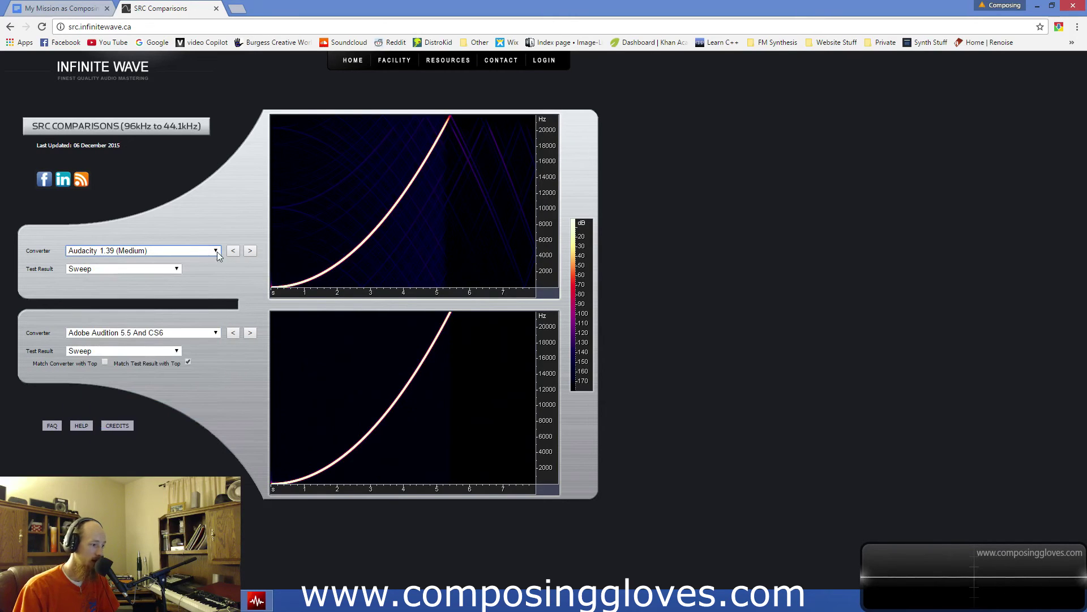
Step: Step the top chart forward through several converters, then back to Bitwig 1.3.0
left_click(247, 253)
left_click(247, 253)
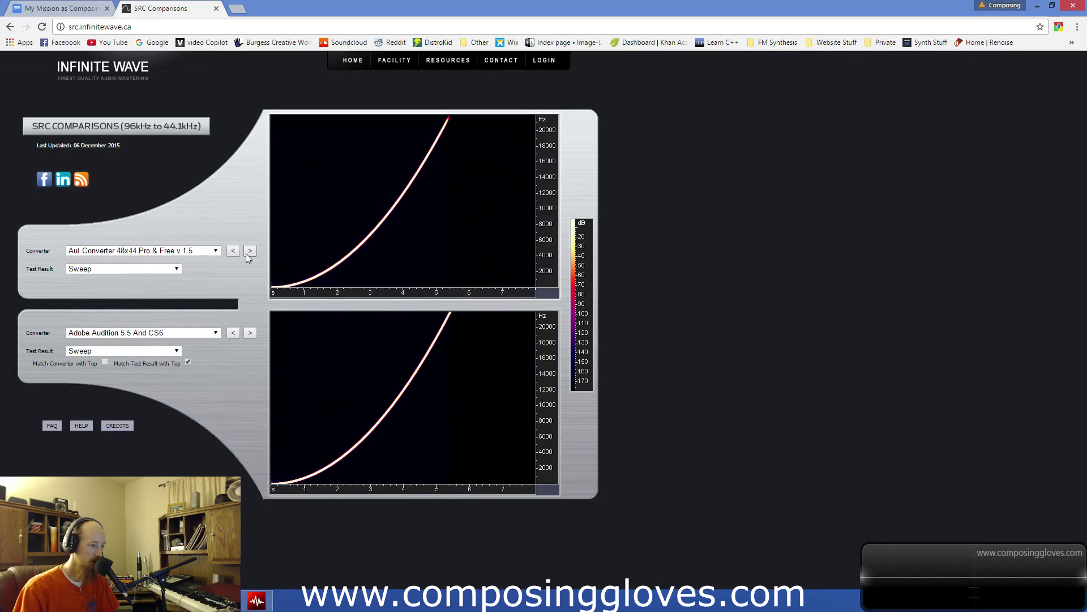
left_click(247, 254)
left_click(247, 254)
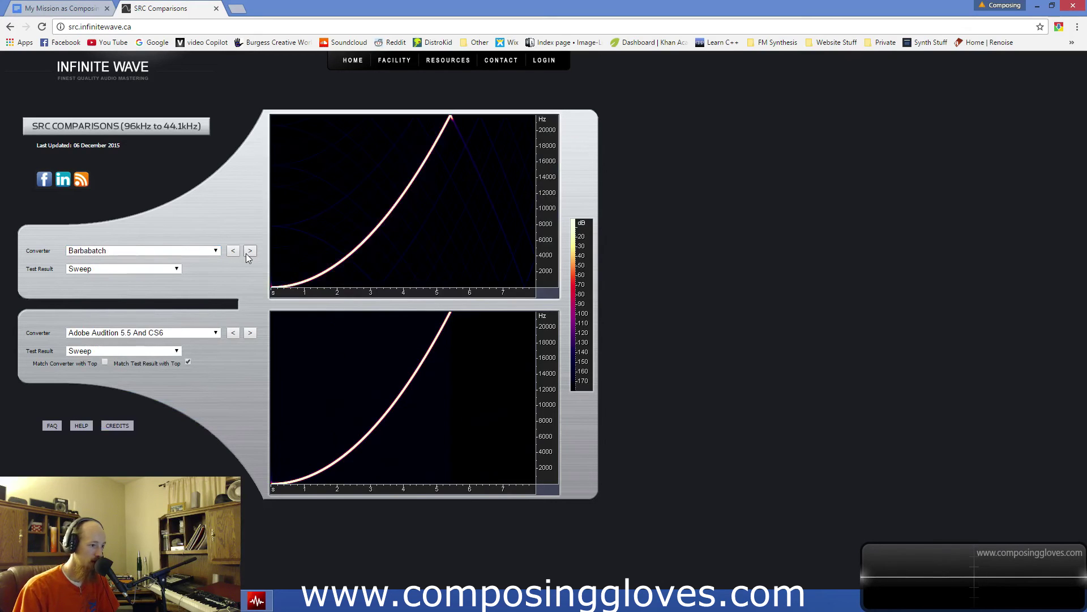
left_click(247, 253)
left_click(246, 254)
left_click(246, 253)
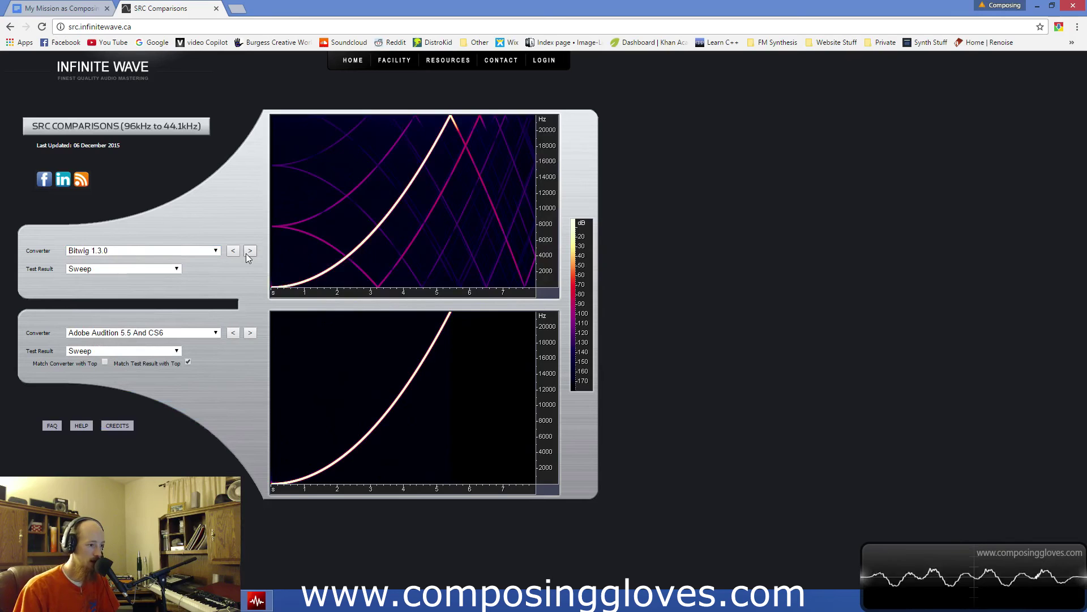
left_click(245, 253)
left_click(236, 252)
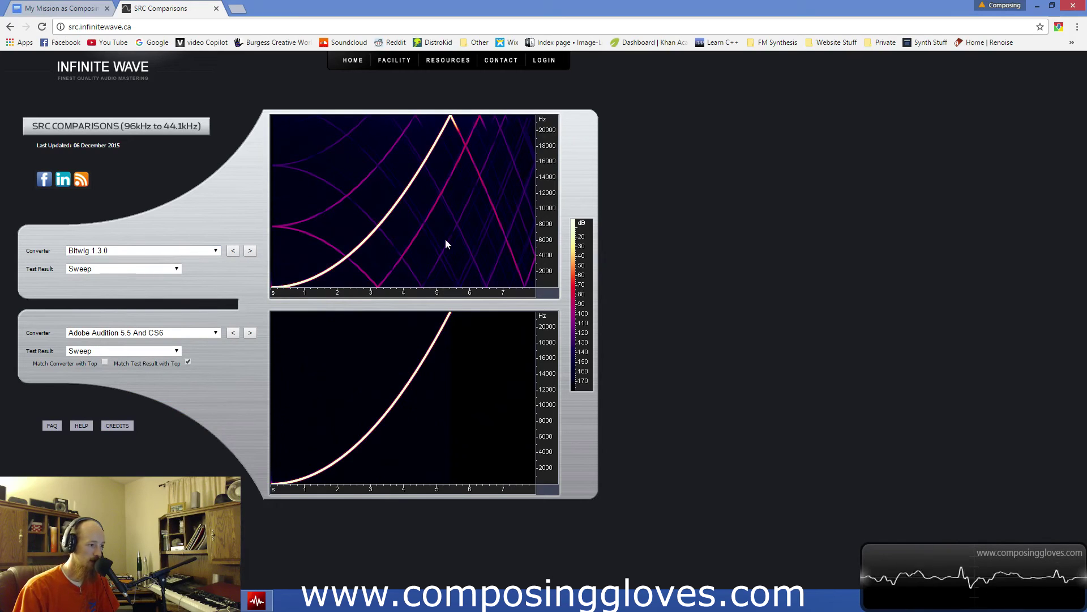
Step: Advance the top chart past Cubase to Digital Performer 7, then switch to FL Studio
left_click(250, 250)
left_click(249, 250)
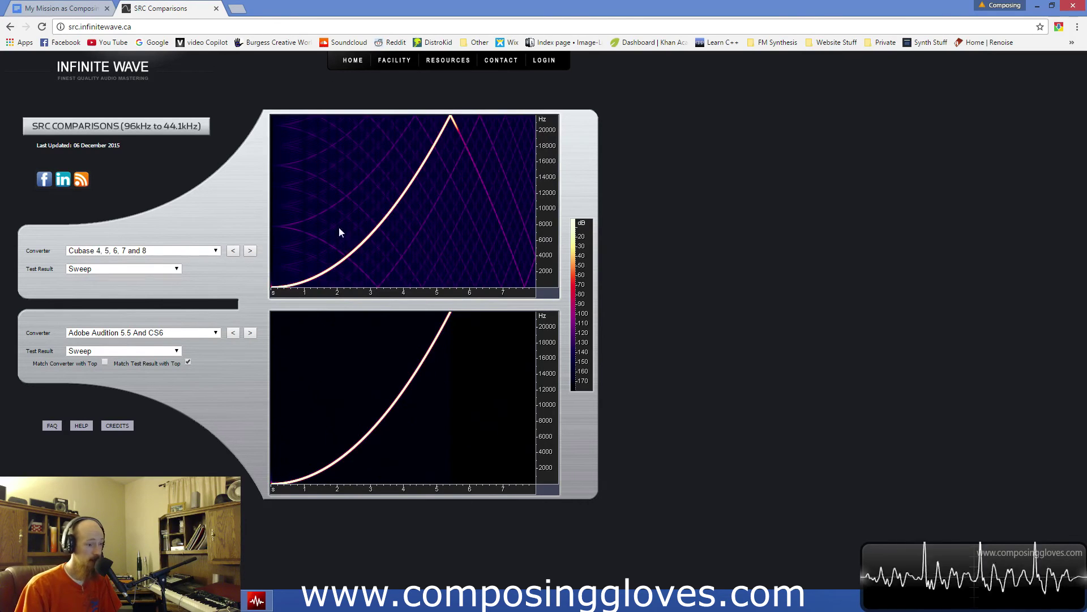
left_click(250, 252)
left_click(250, 253)
left_click(250, 253)
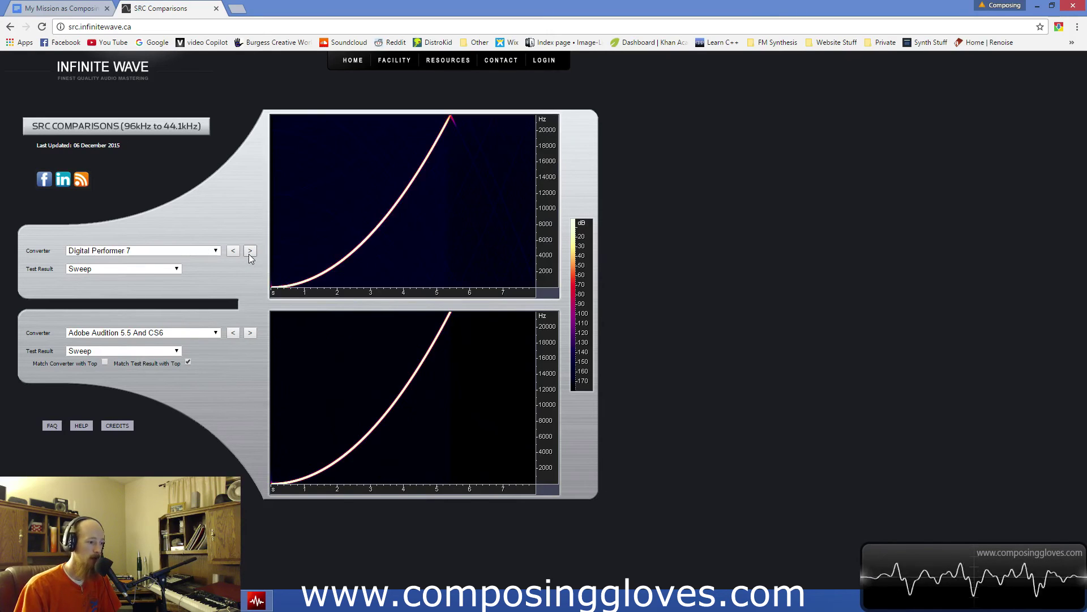
left_click(257, 600)
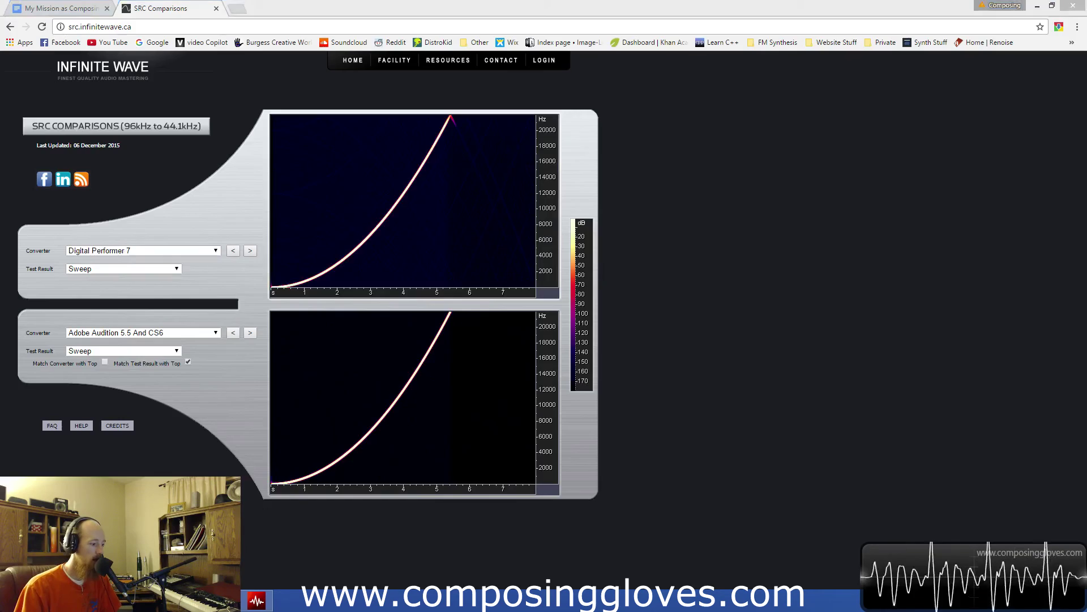
key("alt+Tab")
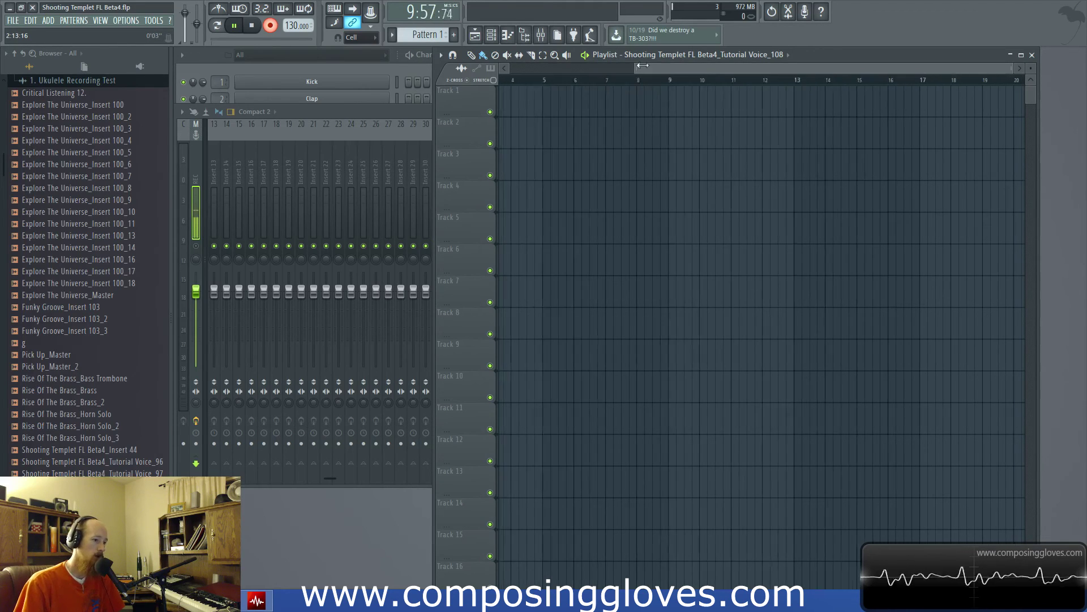
left_click_drag(643, 65, 574, 66)
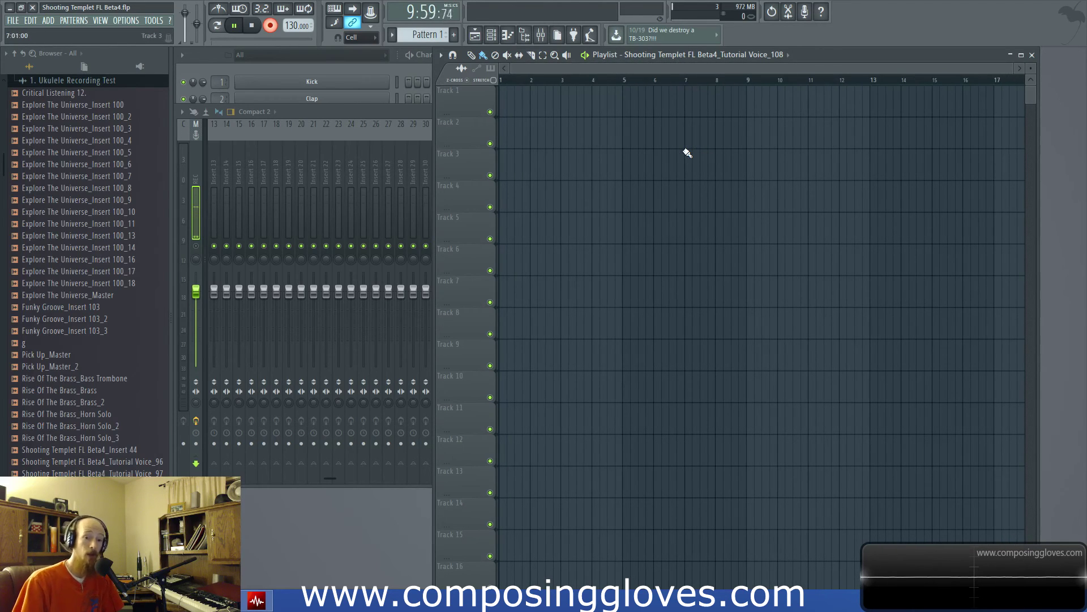